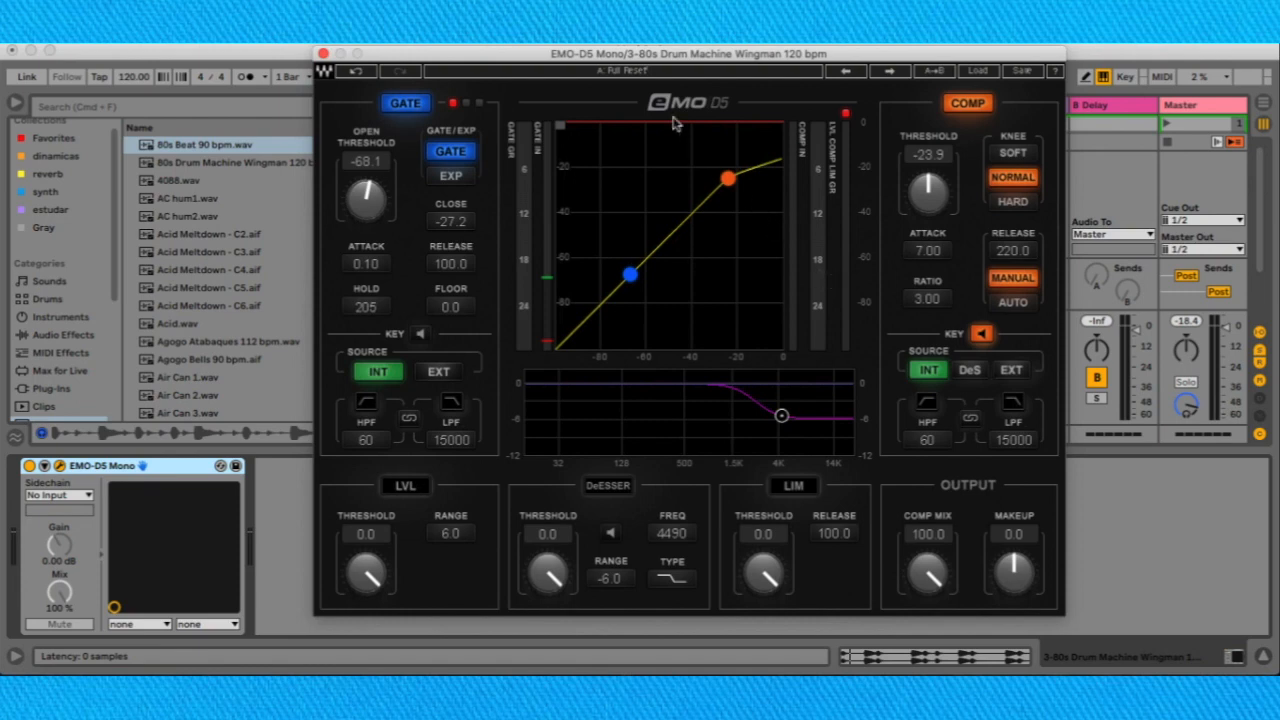
{"action": "mouse_move", "coordinate": [634, 61]}
{"action": "left_mouse_down"}
{"action": "mouse_move", "coordinate": [662, 81]}
{"action": "mouse_move", "coordinate": [644, 60]}
{"action": "left_mouse_up"}
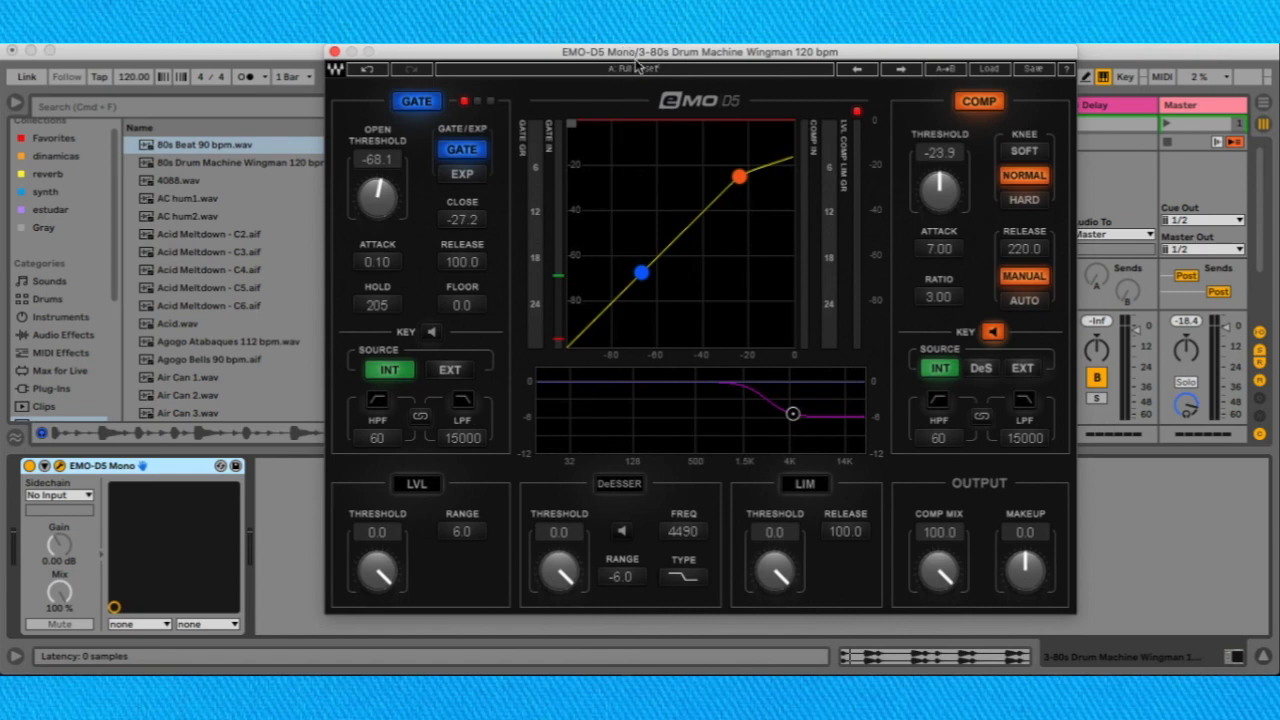
{"action": "left_click_drag", "start_coordinate": [638, 55], "coordinate": [613, 61]}
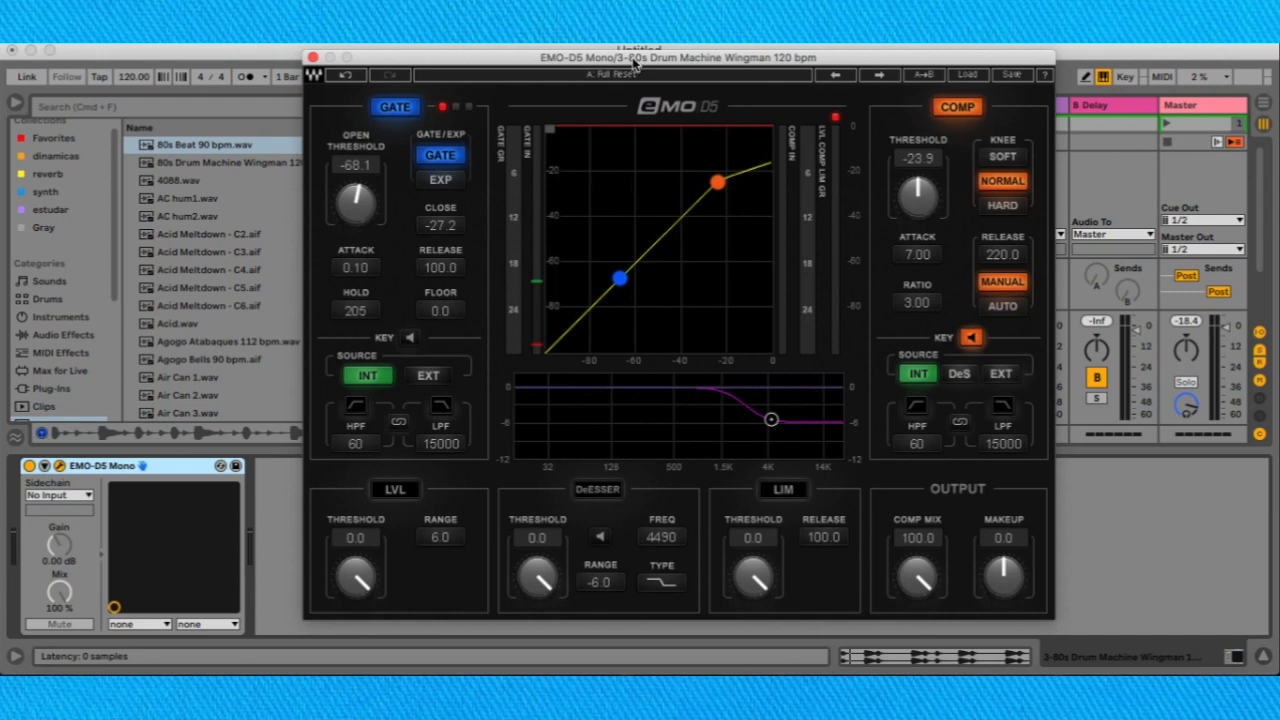
{"action": "mouse_move", "coordinate": [632, 62]}
{"action": "left_mouse_down"}
{"action": "mouse_move", "coordinate": [635, 51]}
{"action": "mouse_move", "coordinate": [684, 78]}
{"action": "mouse_move", "coordinate": [635, 52]}
{"action": "left_mouse_up"}
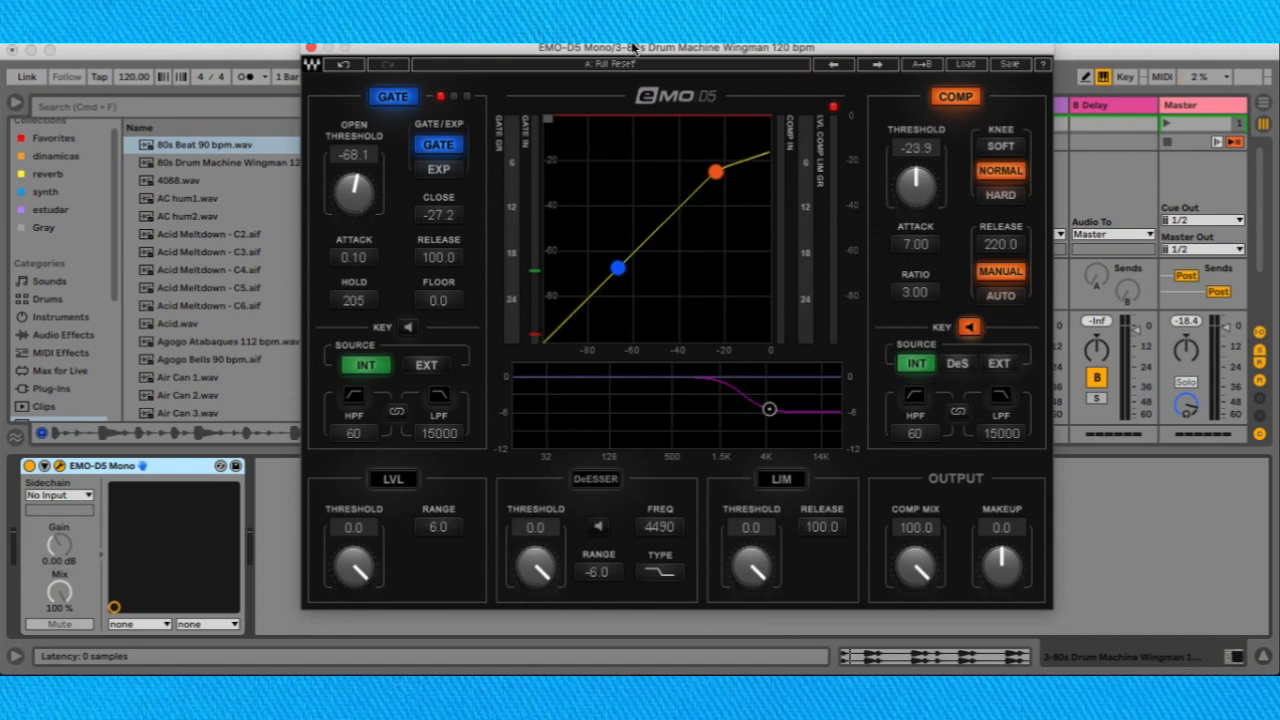
{"action": "left_click_drag", "start_coordinate": [634, 49], "coordinate": [632, 77]}
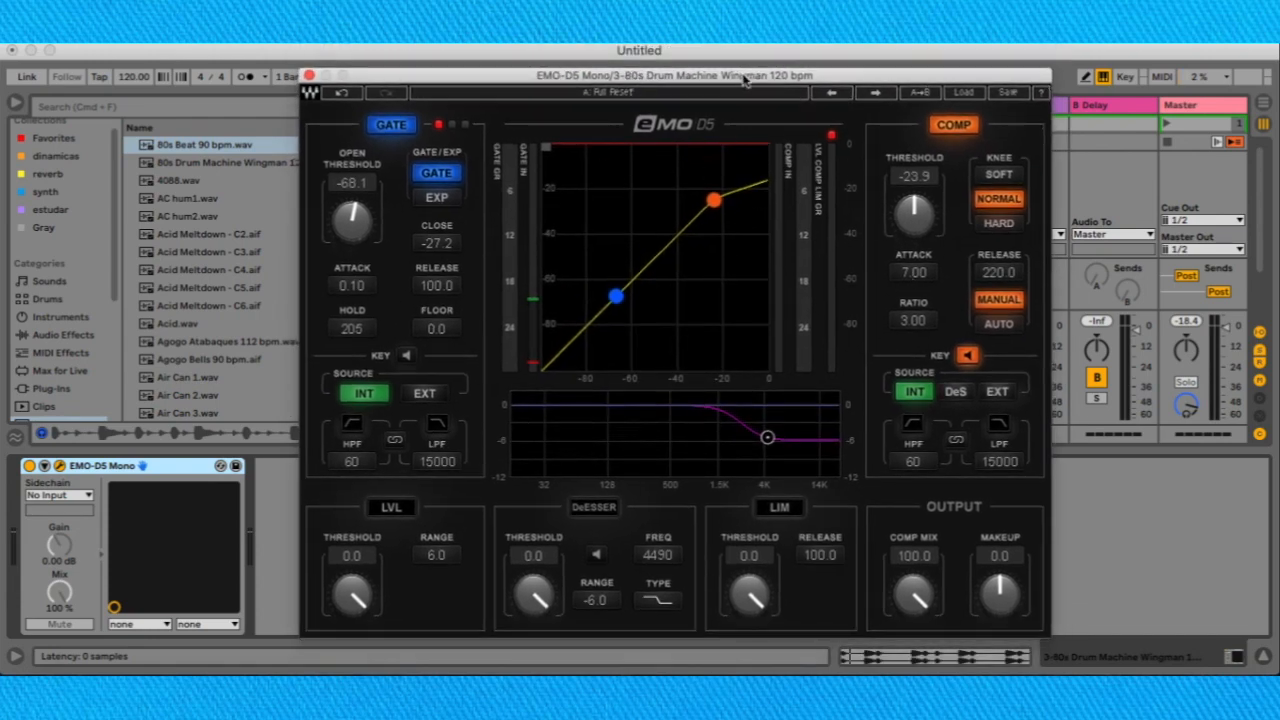
{"action": "left_click_drag", "start_coordinate": [743, 80], "coordinate": [733, 67]}
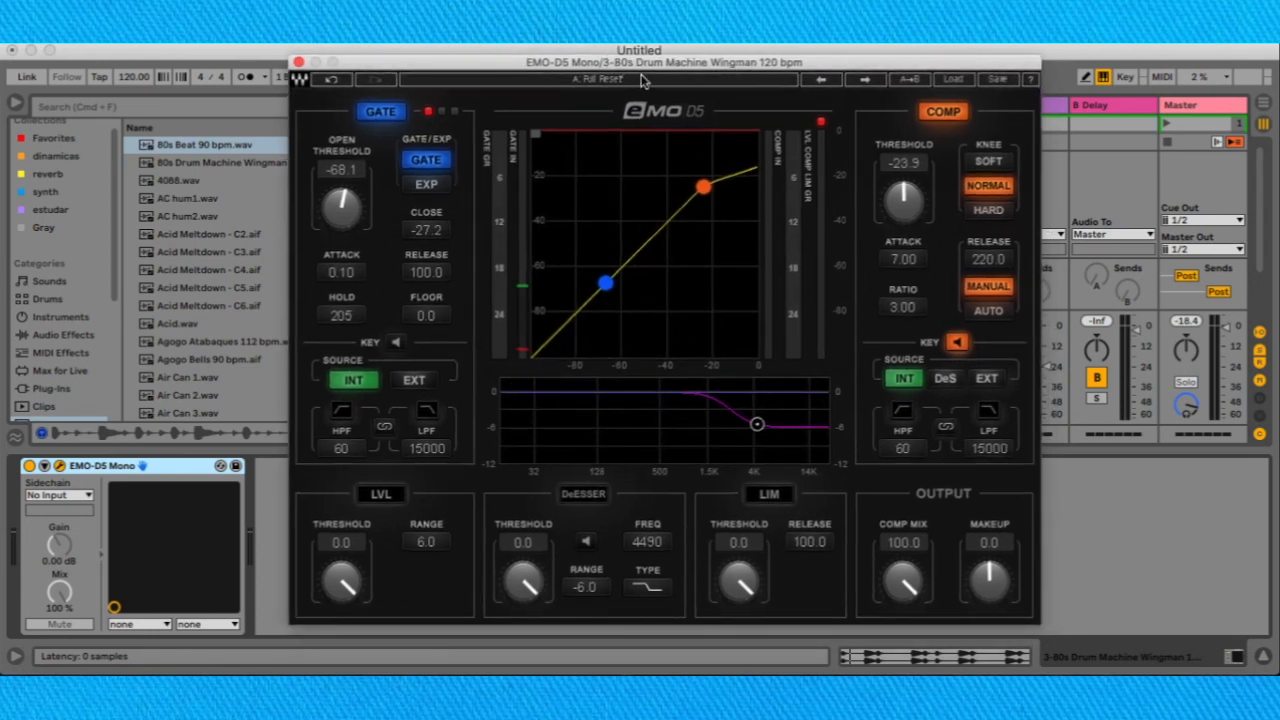
{"action": "left_click_drag", "start_coordinate": [645, 70], "coordinate": [627, 63]}
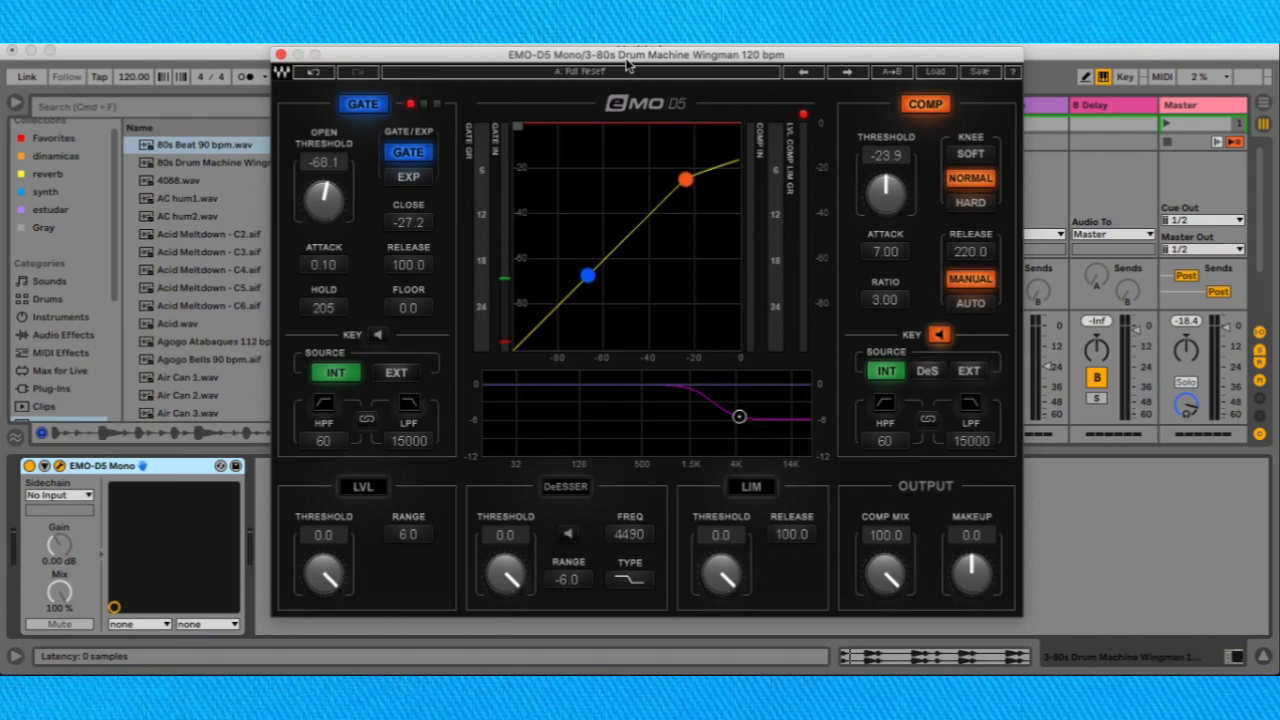
{"action": "left_click_drag", "start_coordinate": [627, 63], "coordinate": [633, 66]}
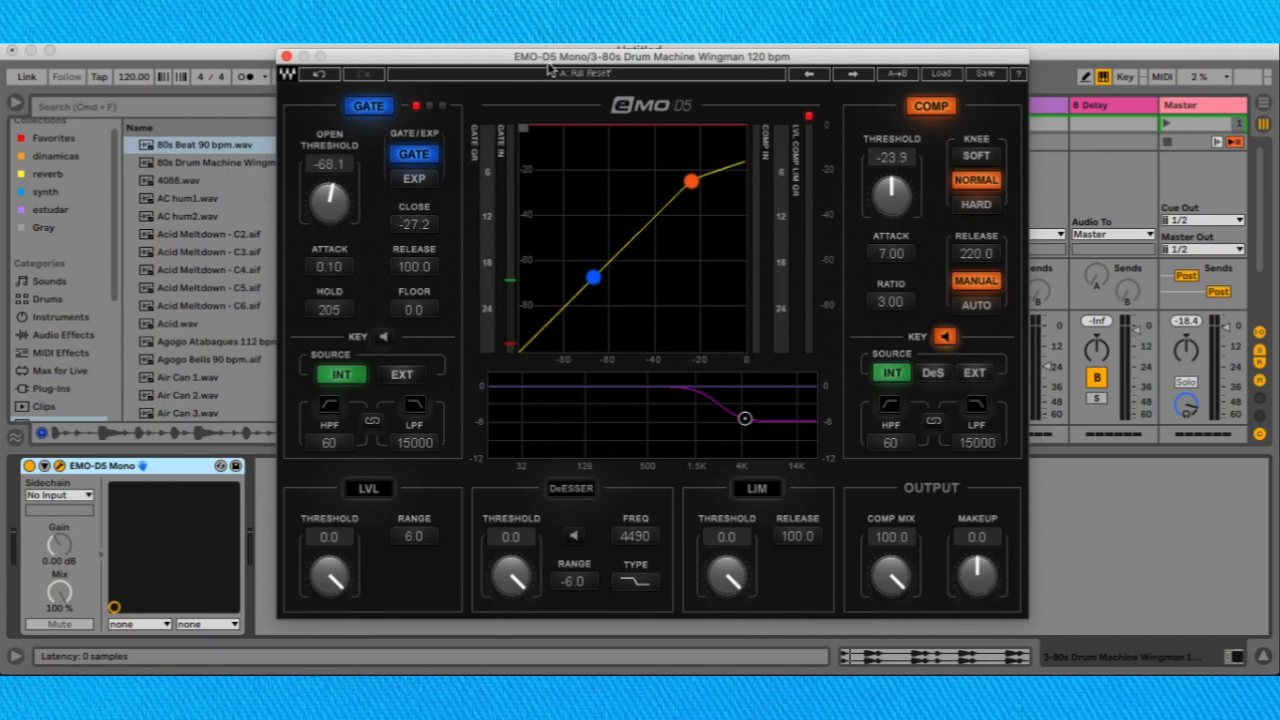
{"action": "left_click_drag", "start_coordinate": [548, 62], "coordinate": [560, 73]}
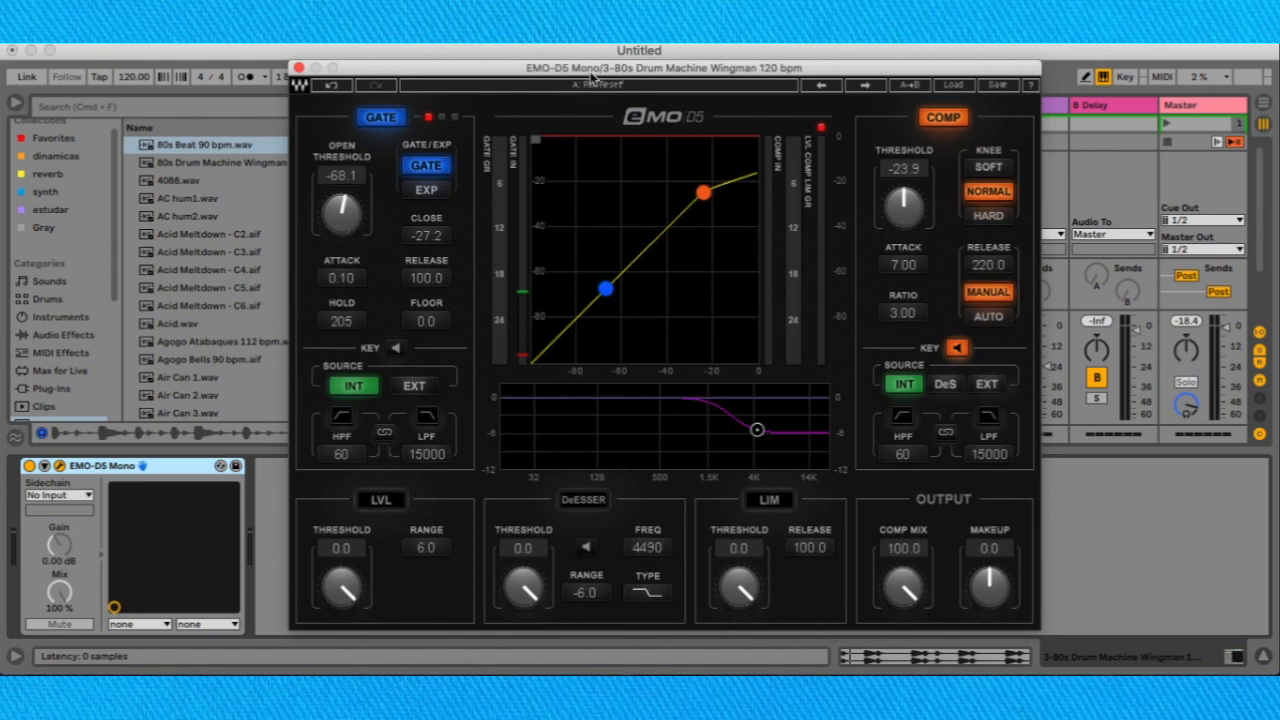
{"action": "left_click_drag", "start_coordinate": [592, 75], "coordinate": [582, 76]}
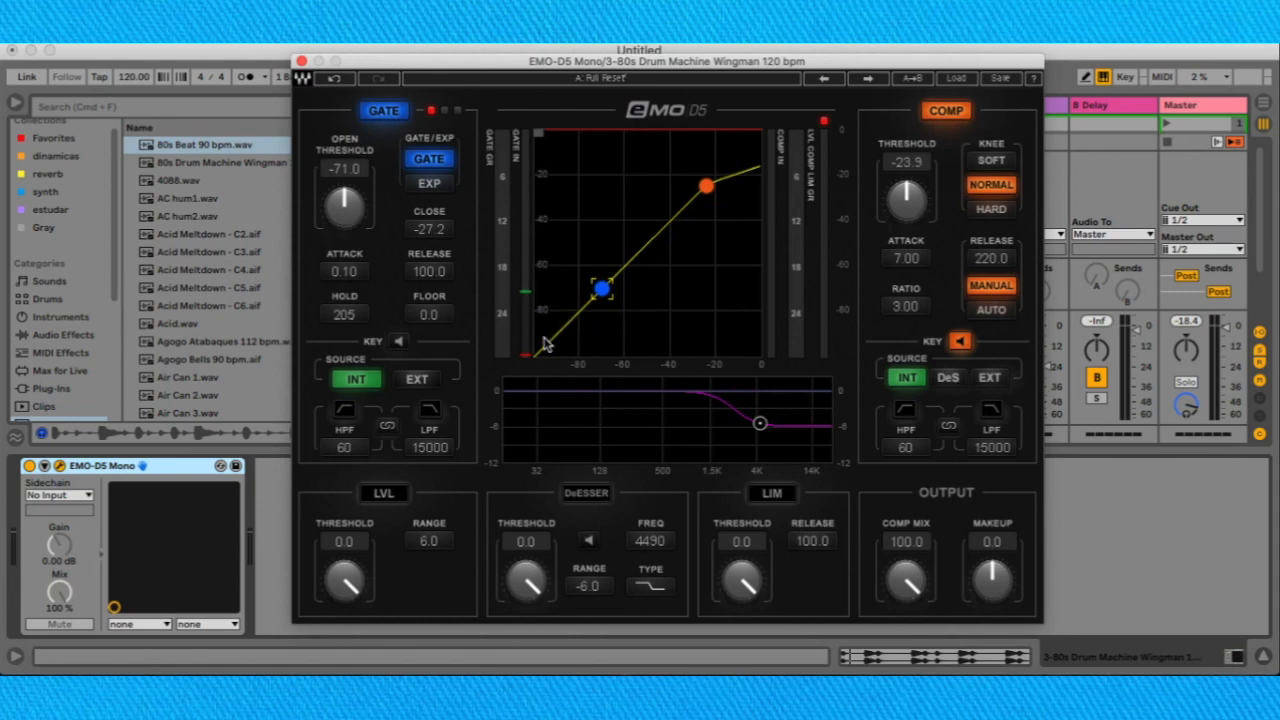
Raise the gate's open threshold to -38.5 and compare the GATE and EXP modes, ending on EXP.
{"action": "left_click_drag", "start_coordinate": [346, 208], "coordinate": [346, 177]}
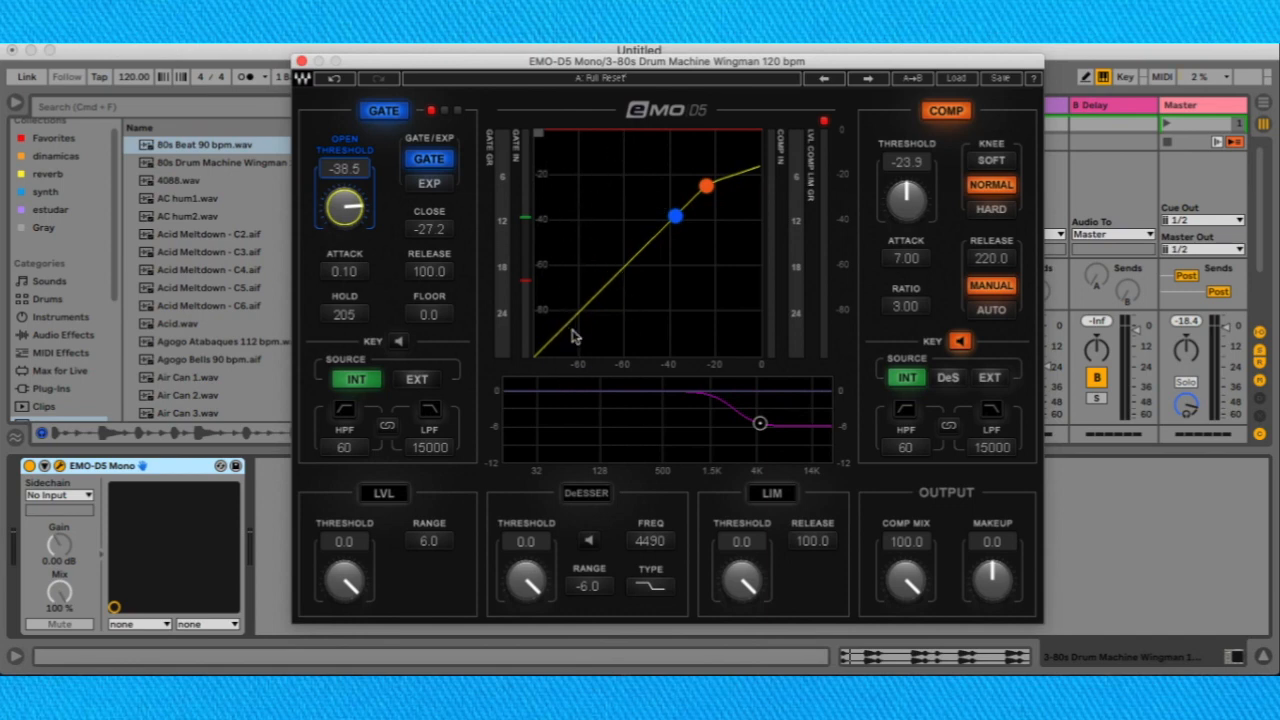
{"action": "left_click", "coordinate": [446, 187]}
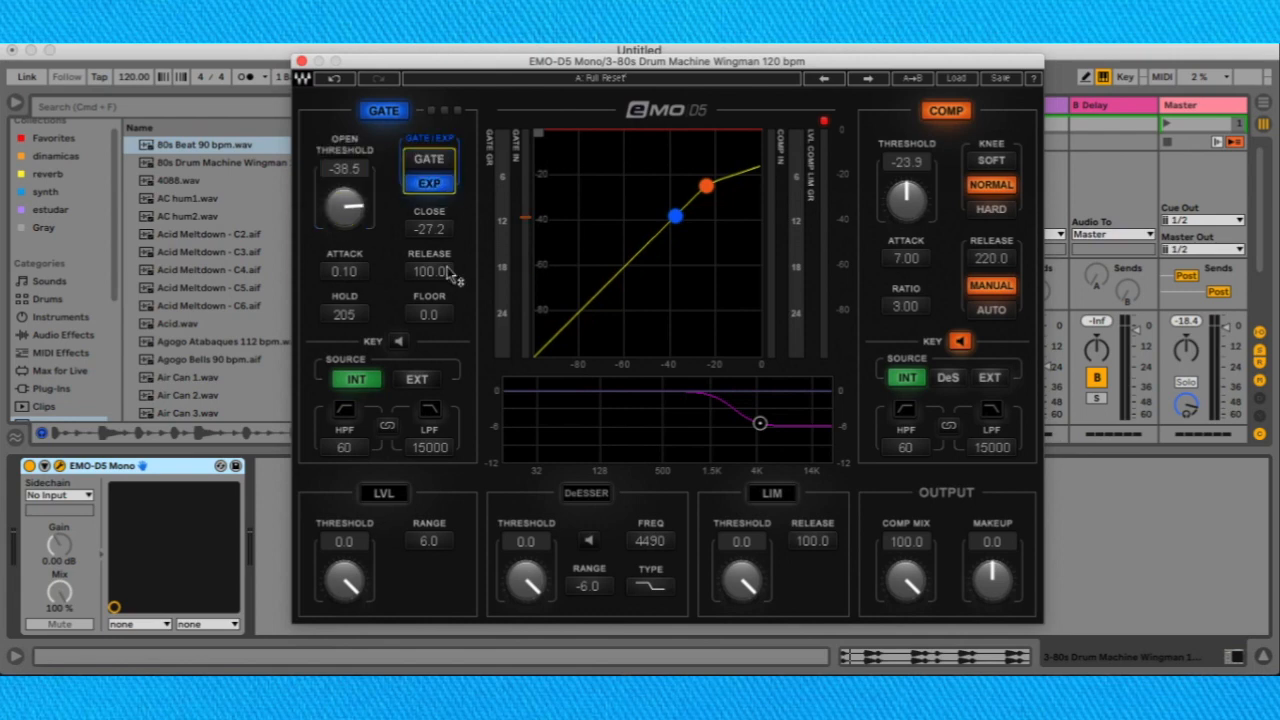
{"action": "left_click", "coordinate": [442, 165]}
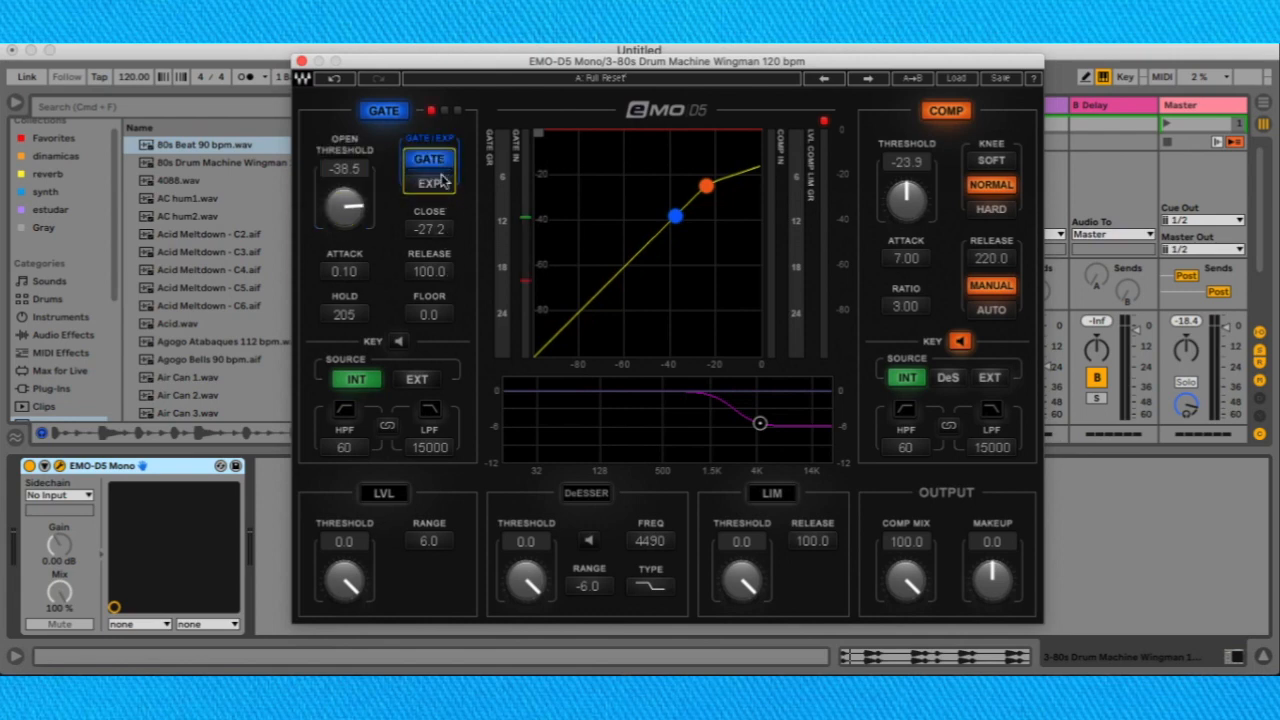
{"action": "left_click", "coordinate": [445, 185]}
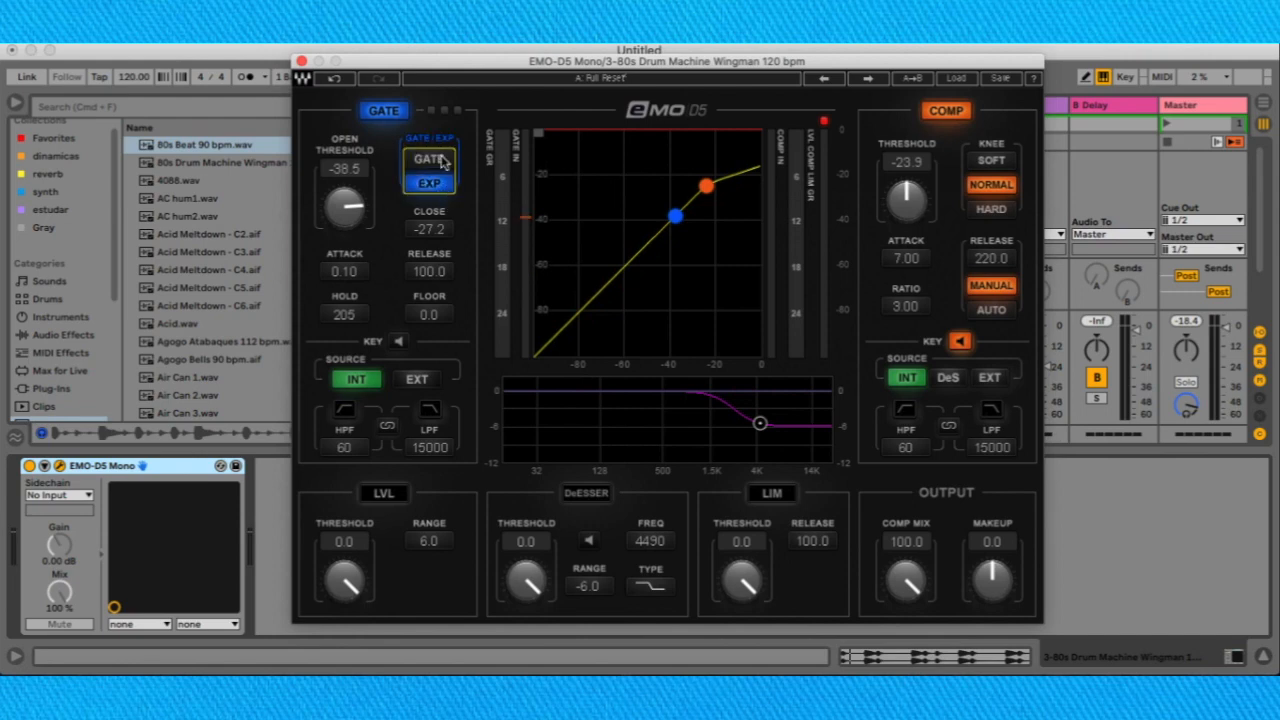
{"action": "left_click", "coordinate": [443, 162]}
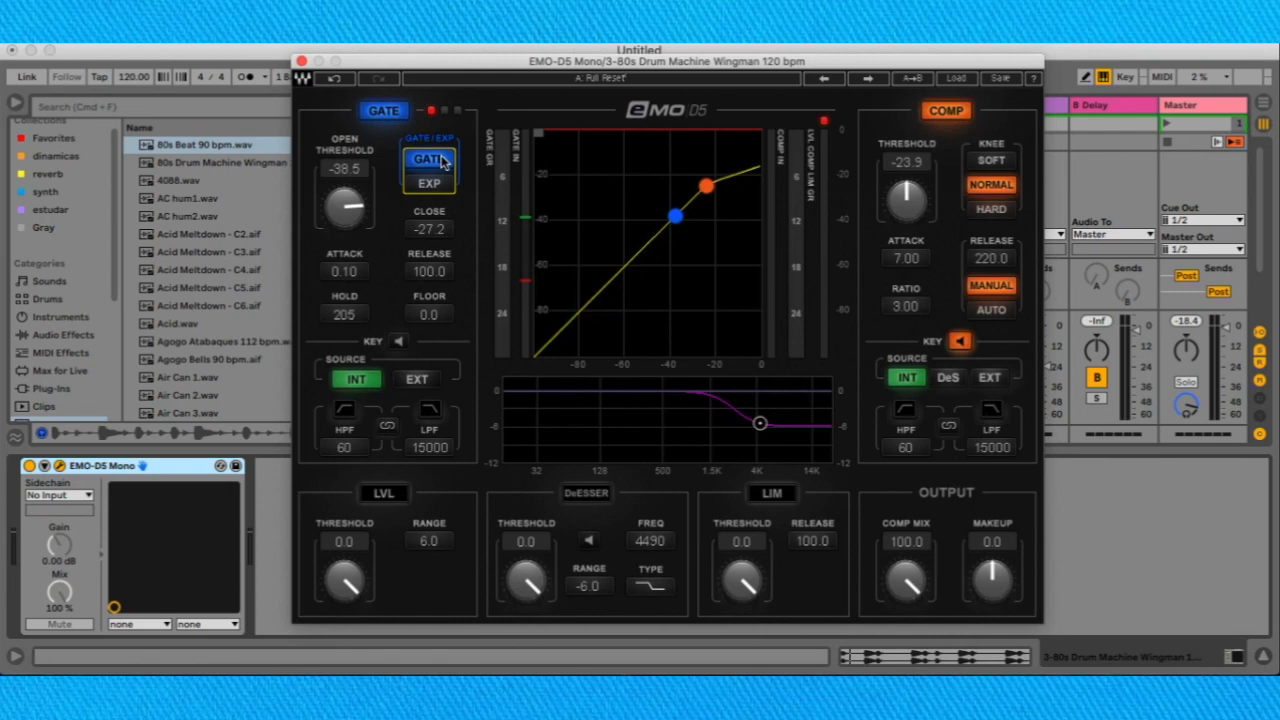
{"action": "left_click", "coordinate": [442, 186]}
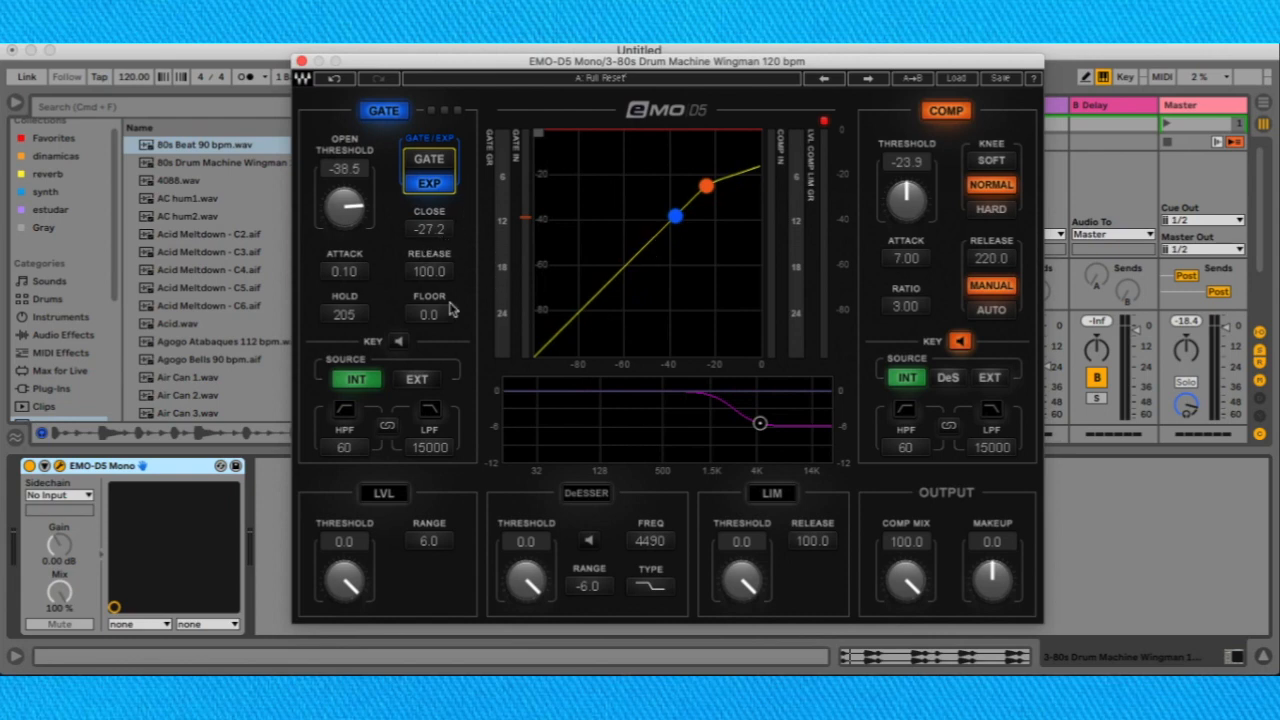
Set the gate's attack to 0.98 and its hold to 1.
{"action": "left_click", "coordinate": [344, 271]}
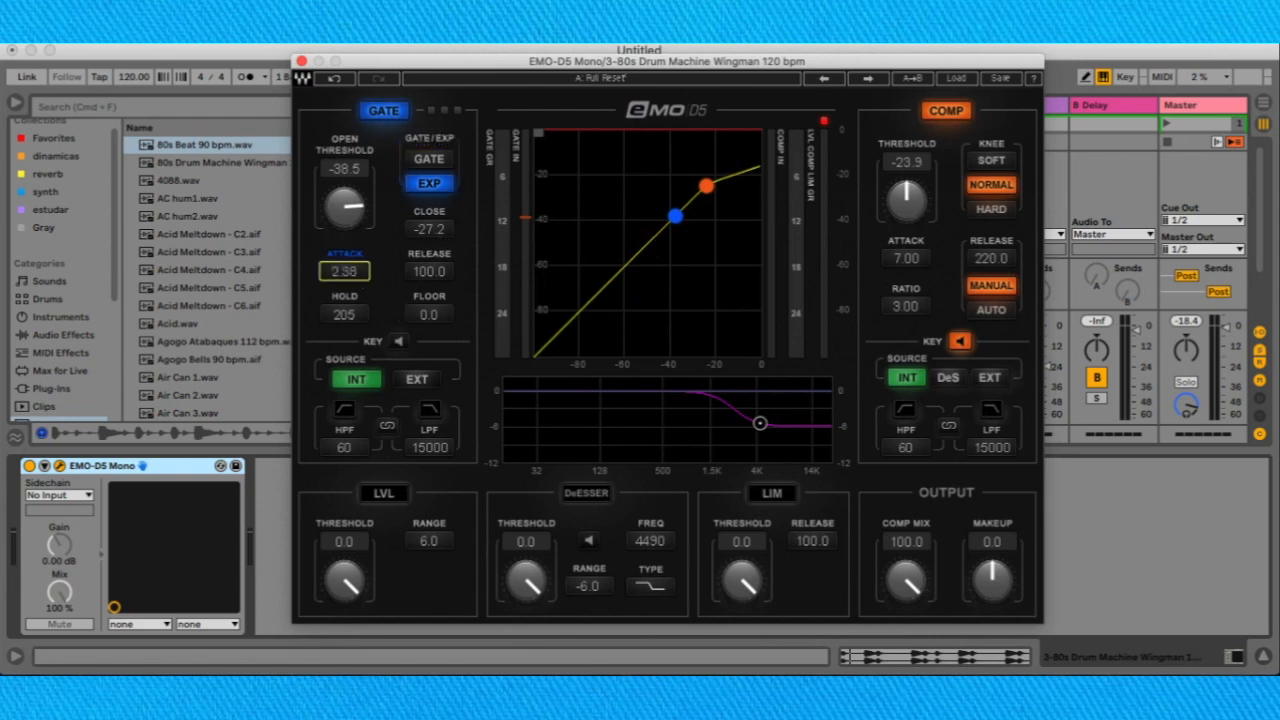
{"action": "mouse_move", "coordinate": [344, 271]}
{"action": "left_mouse_down"}
{"action": "mouse_move", "coordinate": [344, 249]}
{"action": "mouse_move", "coordinate": [344, 268]}
{"action": "left_mouse_up"}
{"action": "left_click_drag", "start_coordinate": [344, 314], "coordinate": [344, 350]}
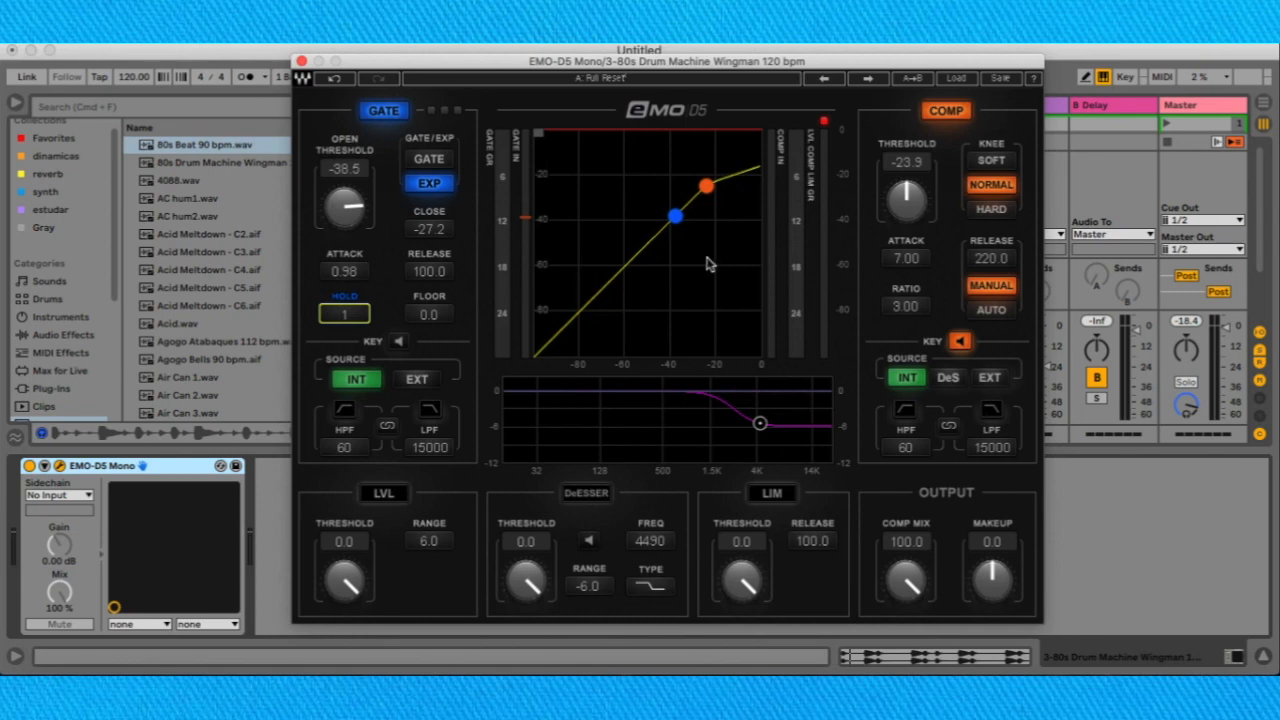
Set the gate's release to 122.2 and close to 0.0, and try a floor of -15.4 before returning it to 0.0.
{"action": "left_click_drag", "start_coordinate": [458, 279], "coordinate": [447, 268]}
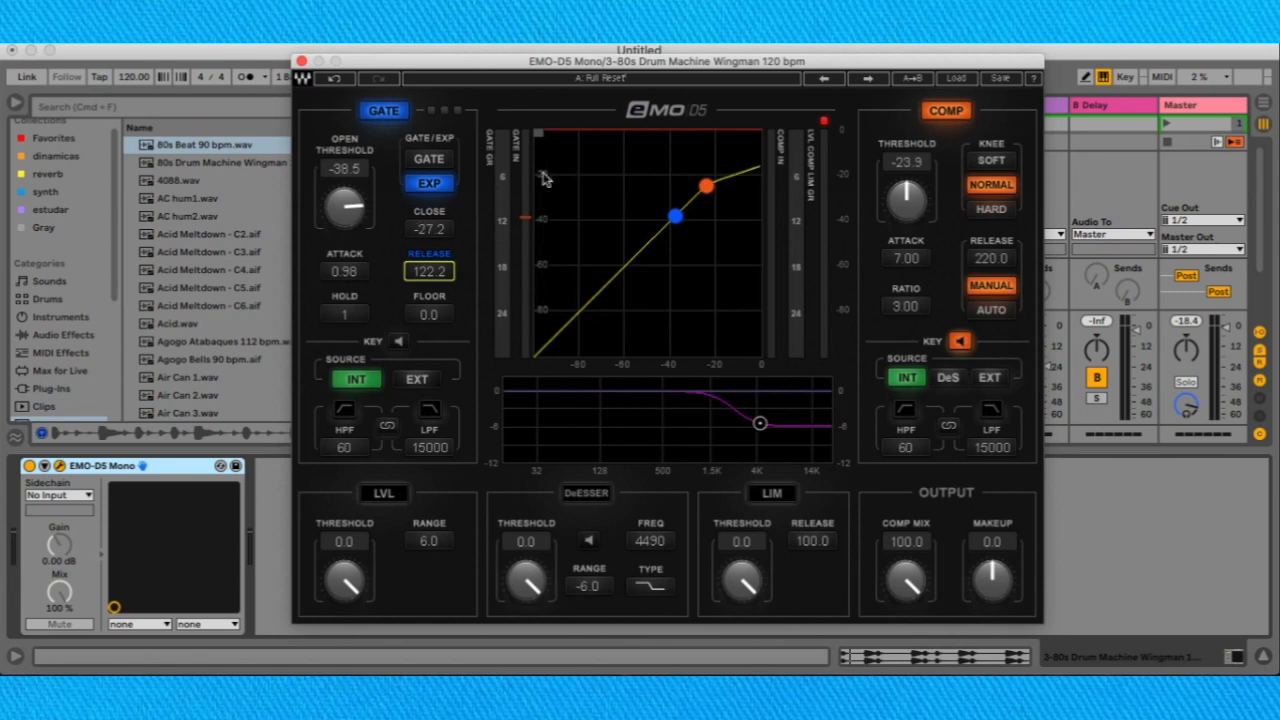
{"action": "left_click_drag", "start_coordinate": [450, 244], "coordinate": [440, 236]}
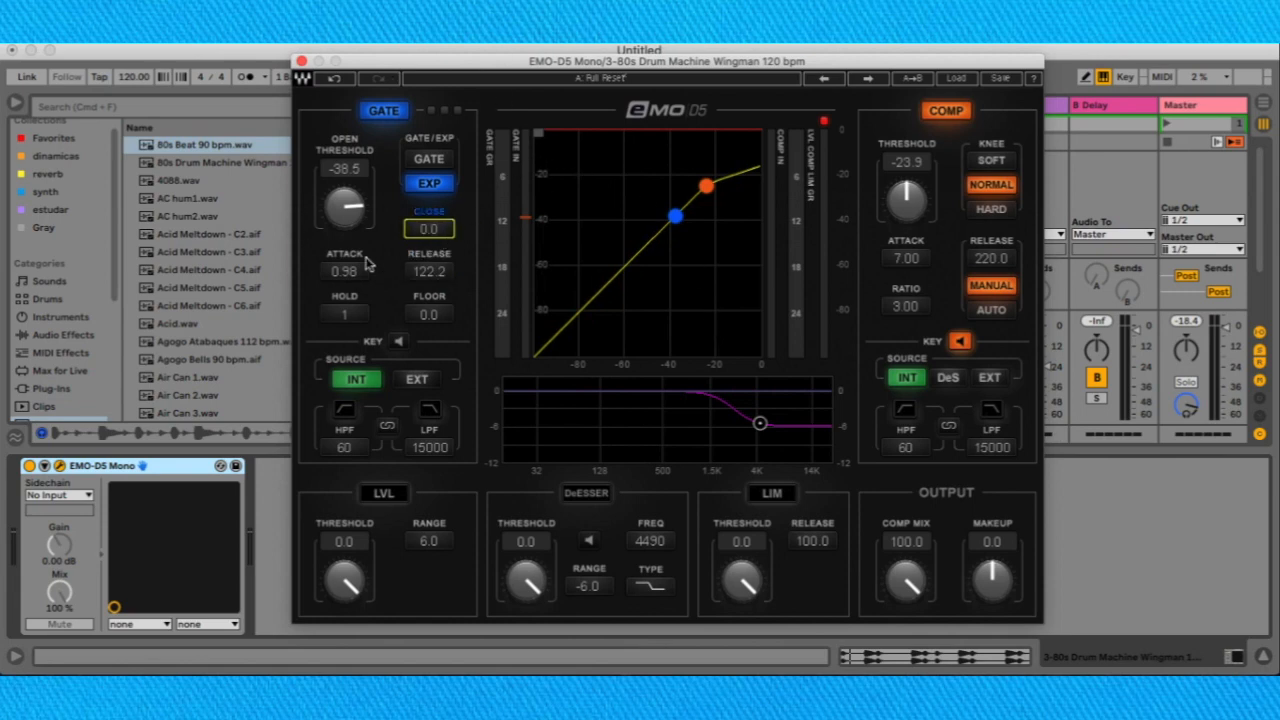
{"action": "left_click_drag", "start_coordinate": [407, 233], "coordinate": [407, 245]}
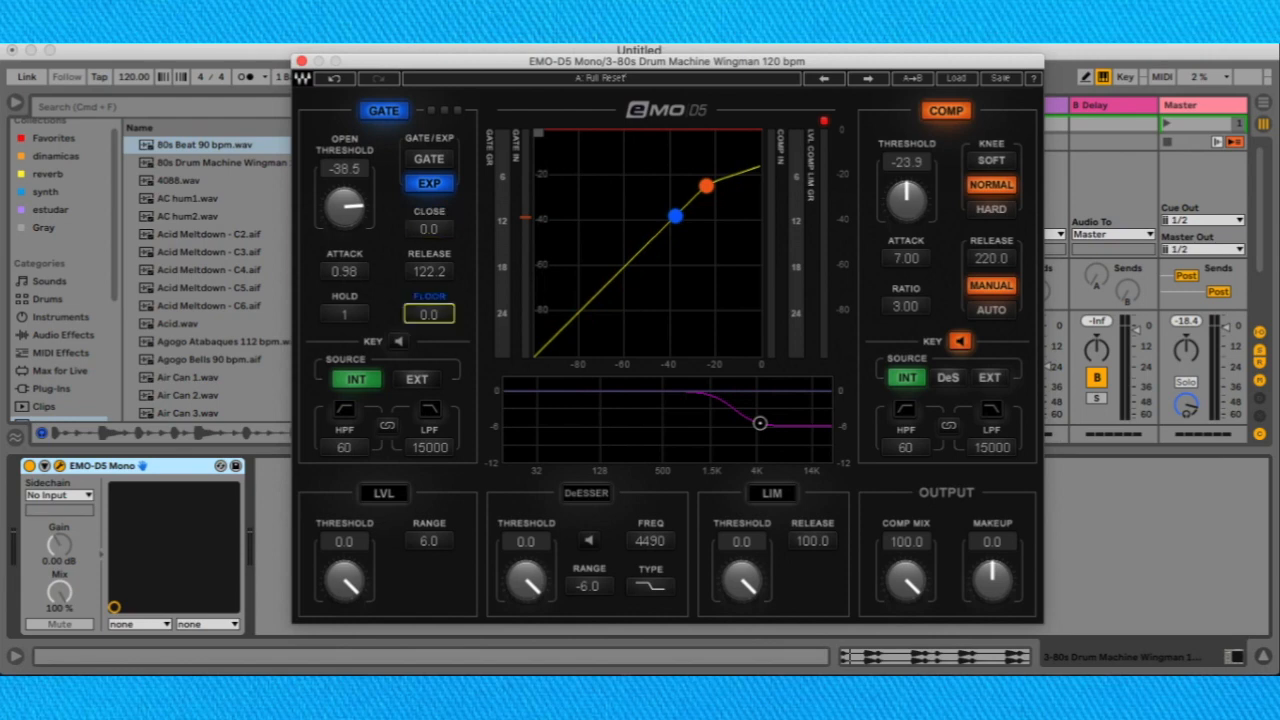
{"action": "left_click_drag", "start_coordinate": [428, 314], "coordinate": [428, 334]}
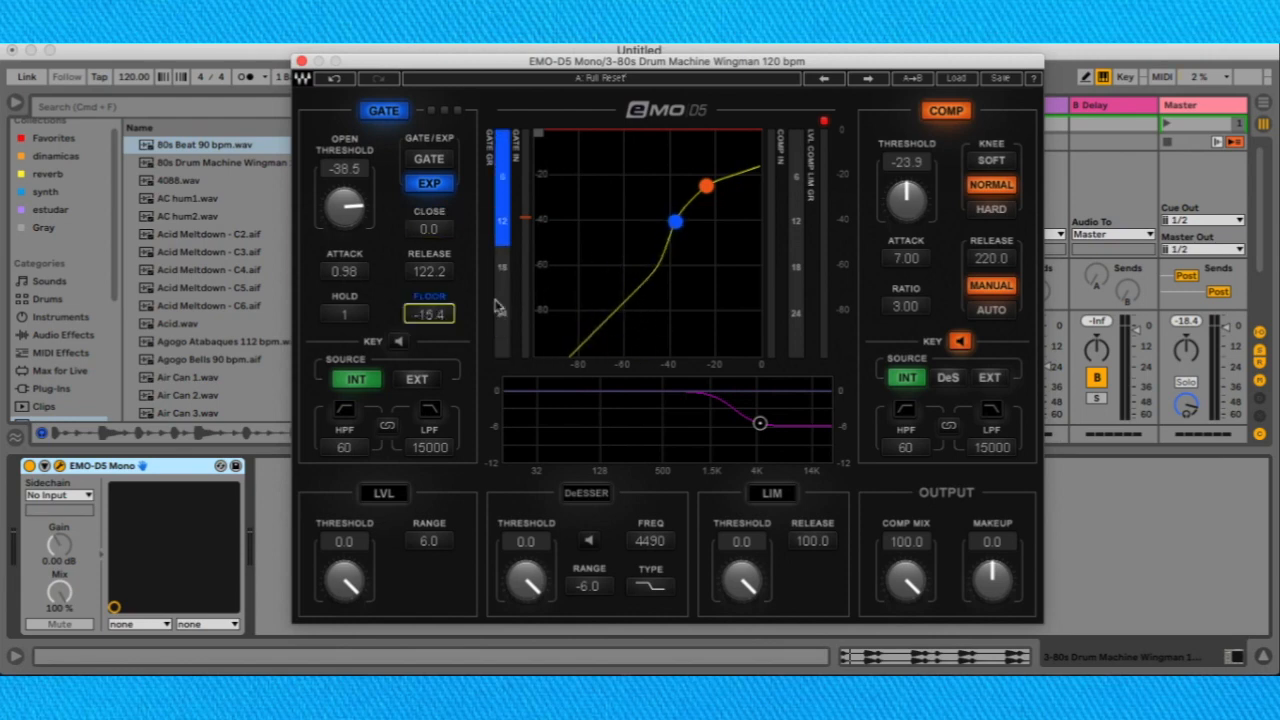
{"action": "mouse_move", "coordinate": [448, 317]}
{"action": "left_mouse_down"}
{"action": "mouse_move", "coordinate": [448, 360]}
{"action": "mouse_move", "coordinate": [448, 295]}
{"action": "left_mouse_up"}
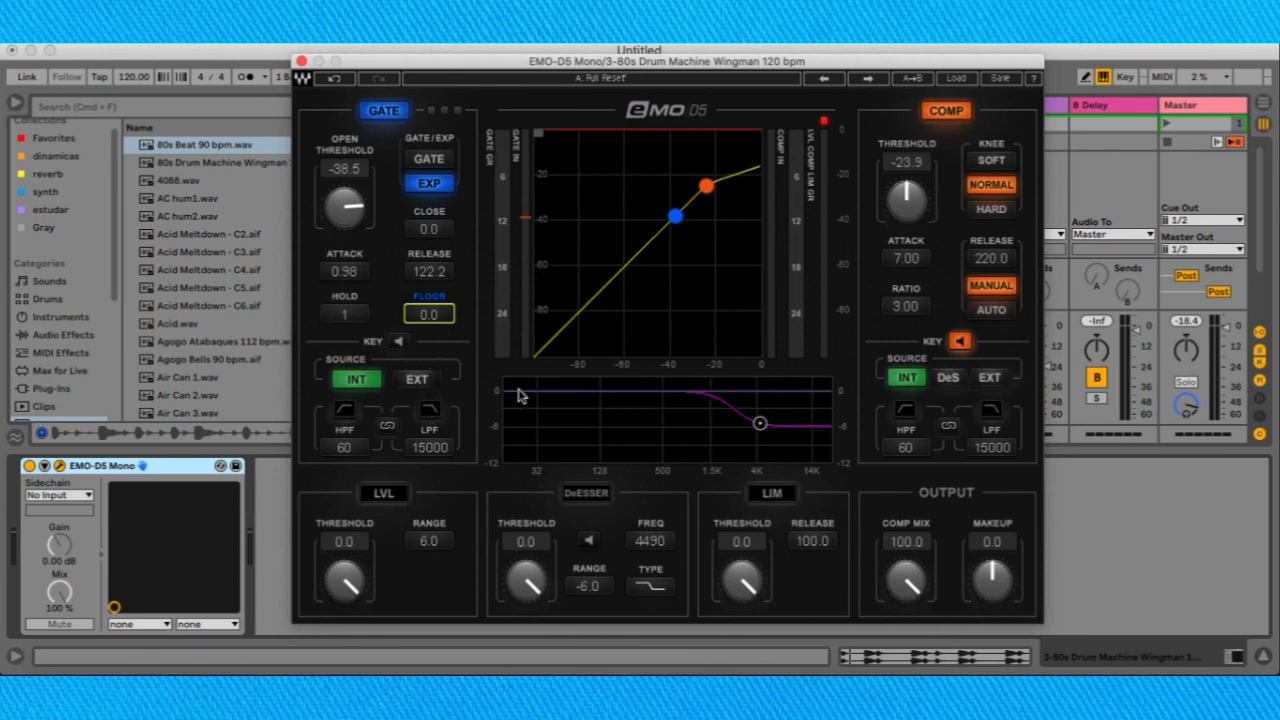
Turn off the compressor's key listen and switch its key source to DeS and finally to EXT.
{"action": "left_click", "coordinate": [432, 392]}
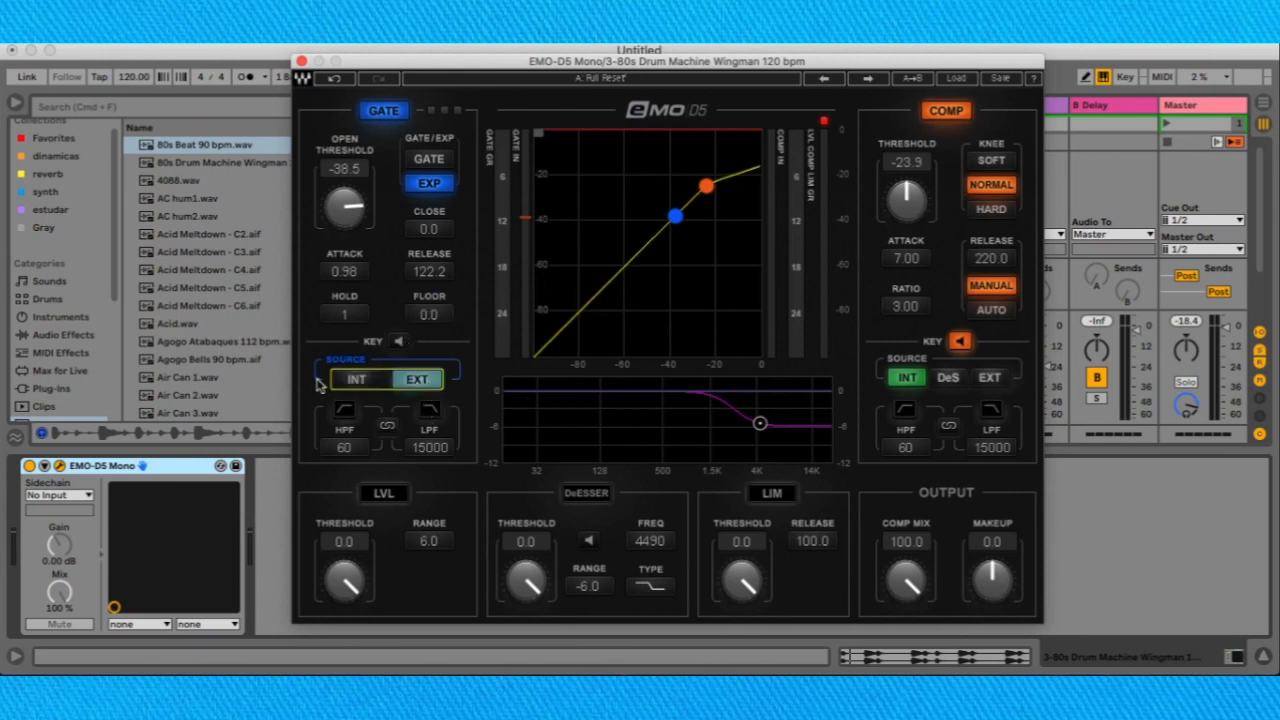
{"action": "left_click", "coordinate": [448, 346]}
{"action": "left_click", "coordinate": [958, 342]}
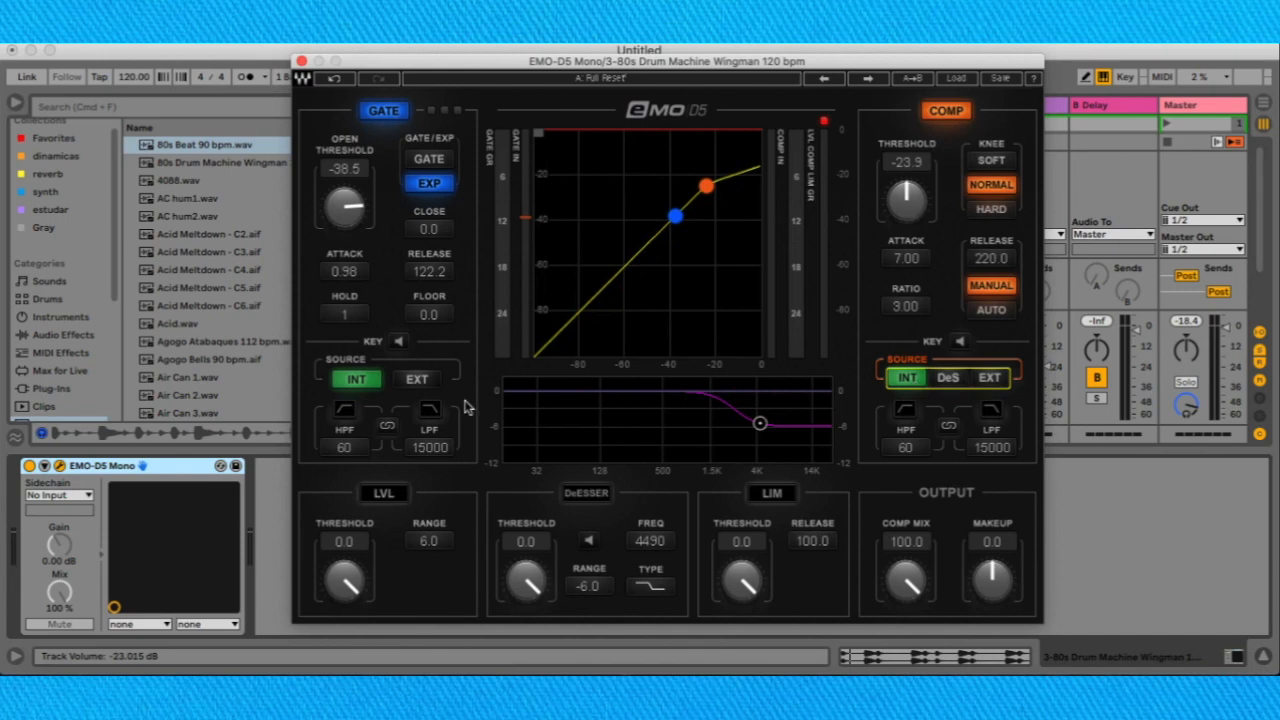
{"action": "left_click", "coordinate": [960, 380]}
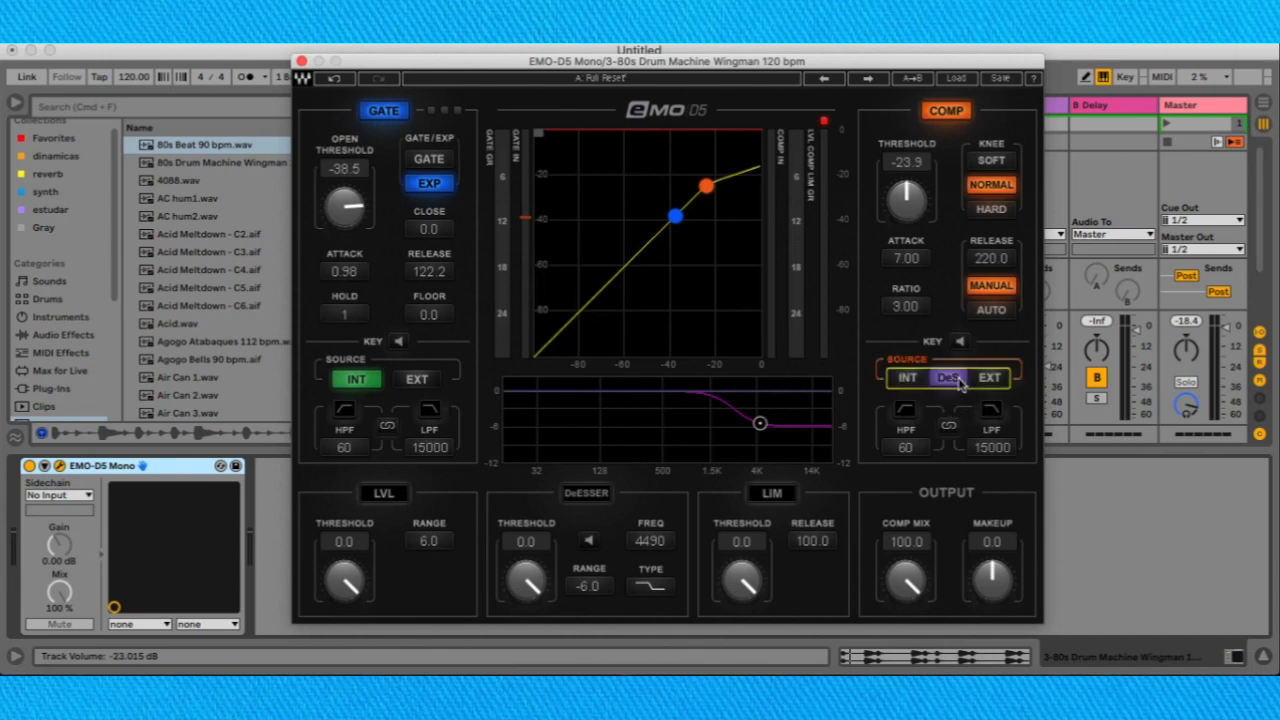
{"action": "left_click", "coordinate": [998, 380]}
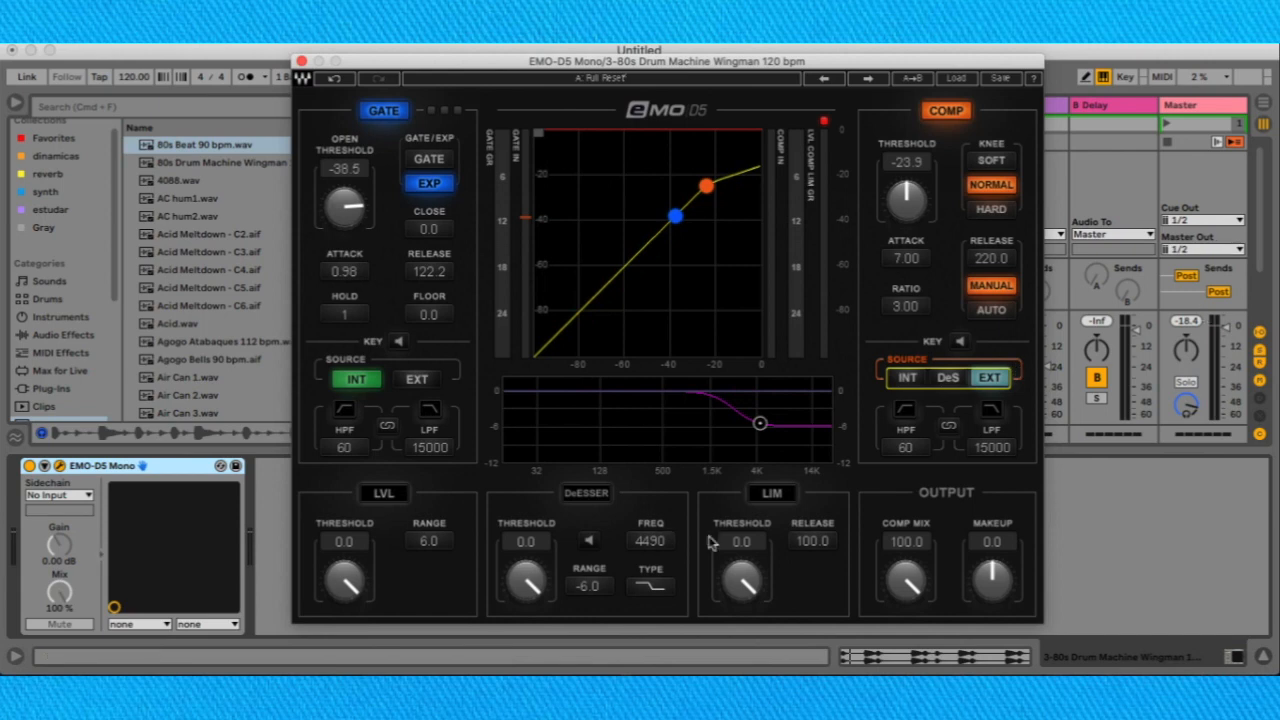
Set the gate's key source to EXT and choose 4-80s Beat 90 bpm as the device's sidechain input.
{"action": "left_click", "coordinate": [435, 384]}
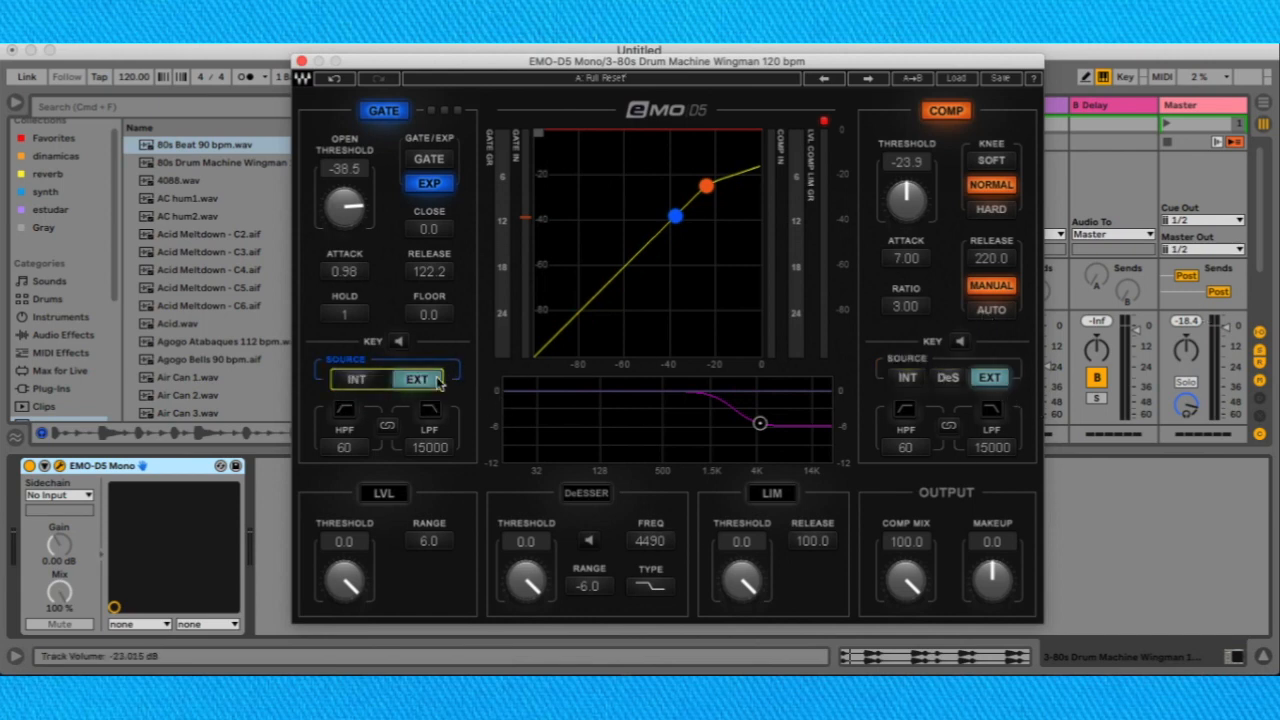
{"action": "left_click", "coordinate": [375, 381]}
{"action": "left_click", "coordinate": [408, 380]}
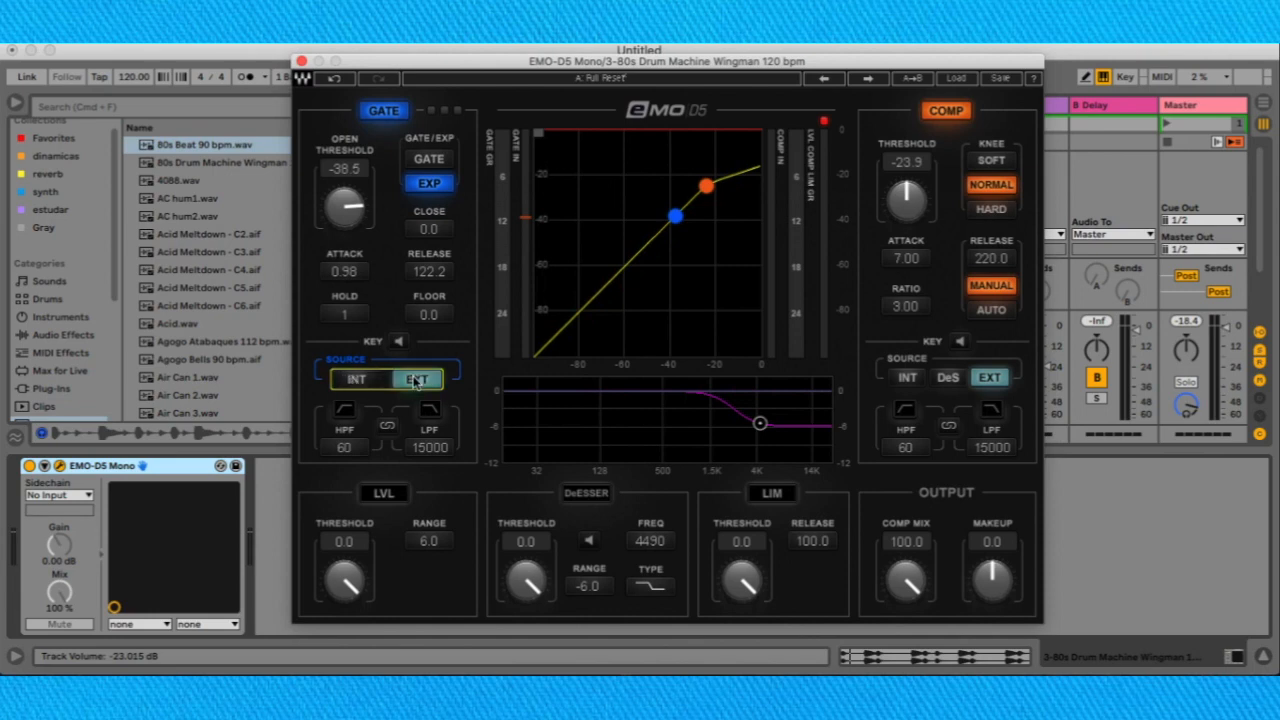
{"action": "left_click", "coordinate": [70, 497]}
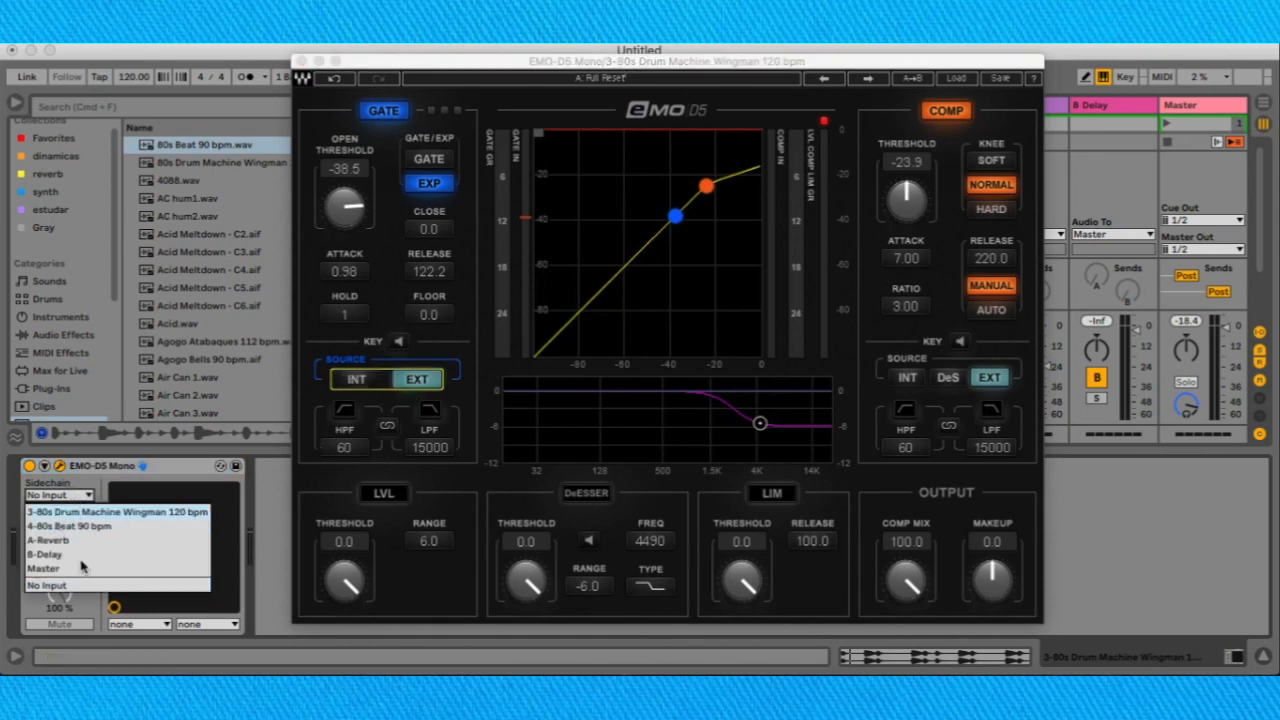
{"action": "left_click", "coordinate": [96, 526]}
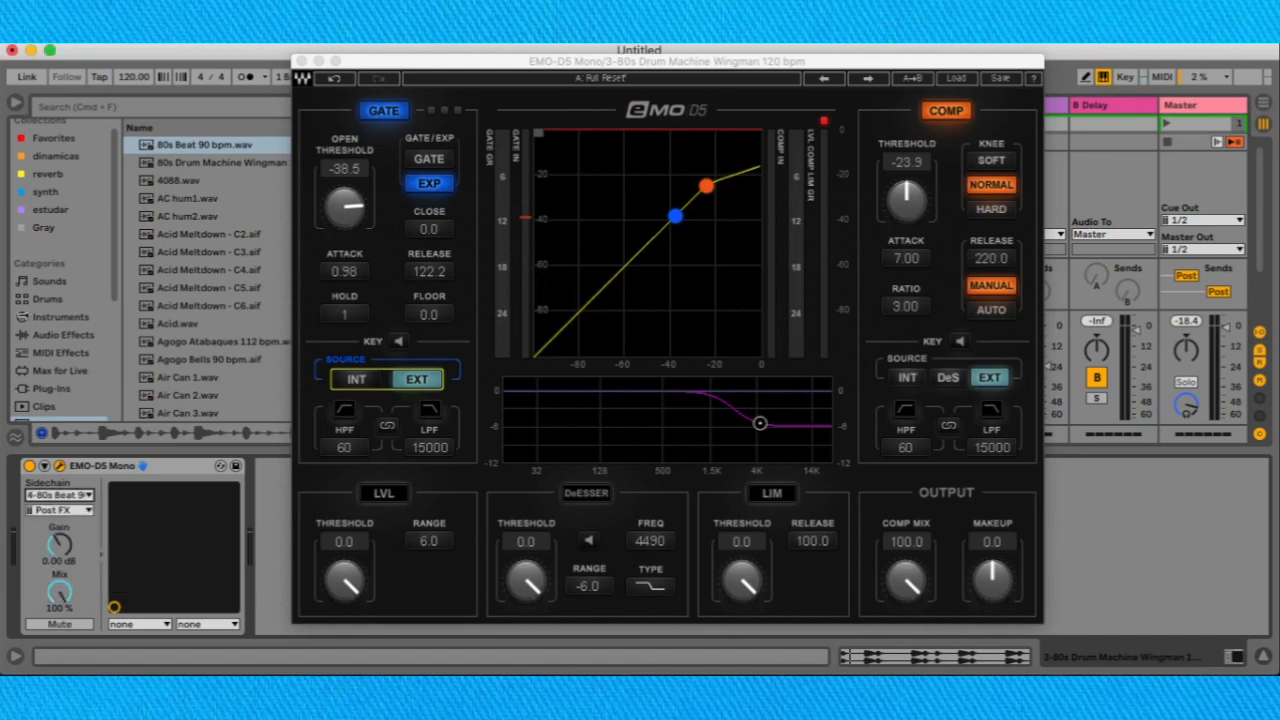
Move the plug-in window off the tracks, set the gate's key source to INT and start playback.
{"action": "left_click_drag", "start_coordinate": [556, 66], "coordinate": [852, 211]}
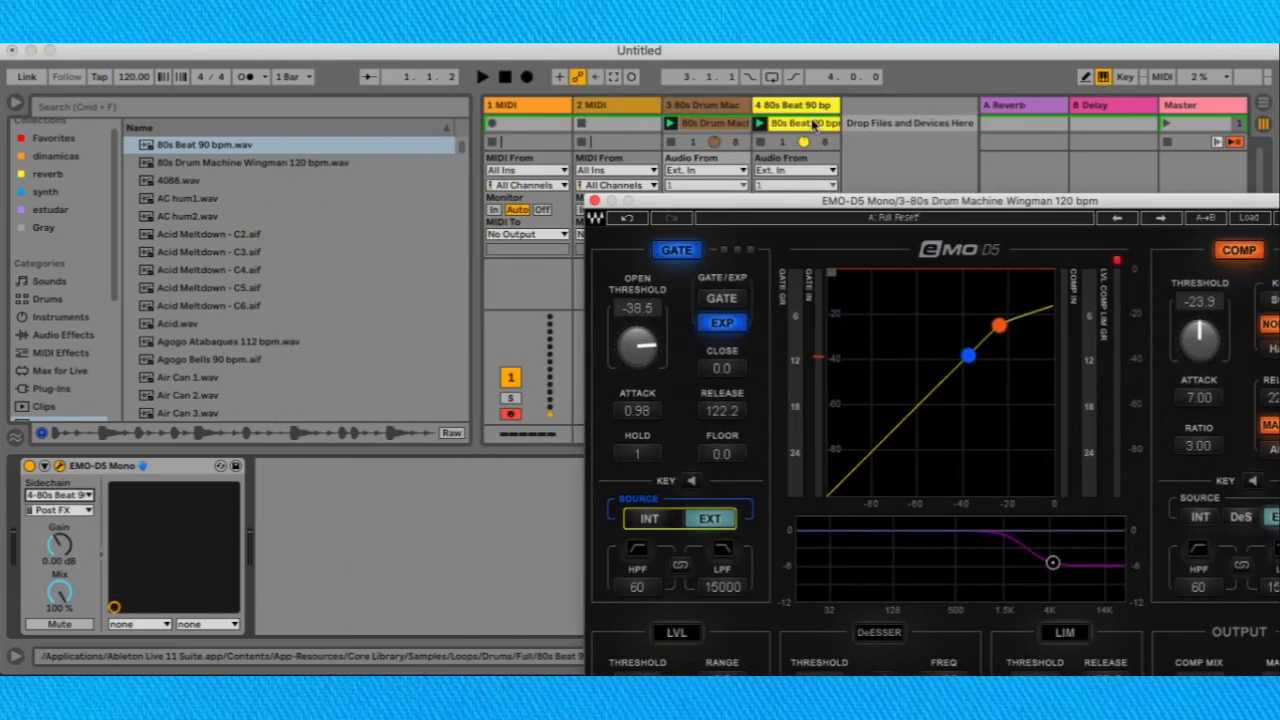
{"action": "left_click", "coordinate": [650, 520]}
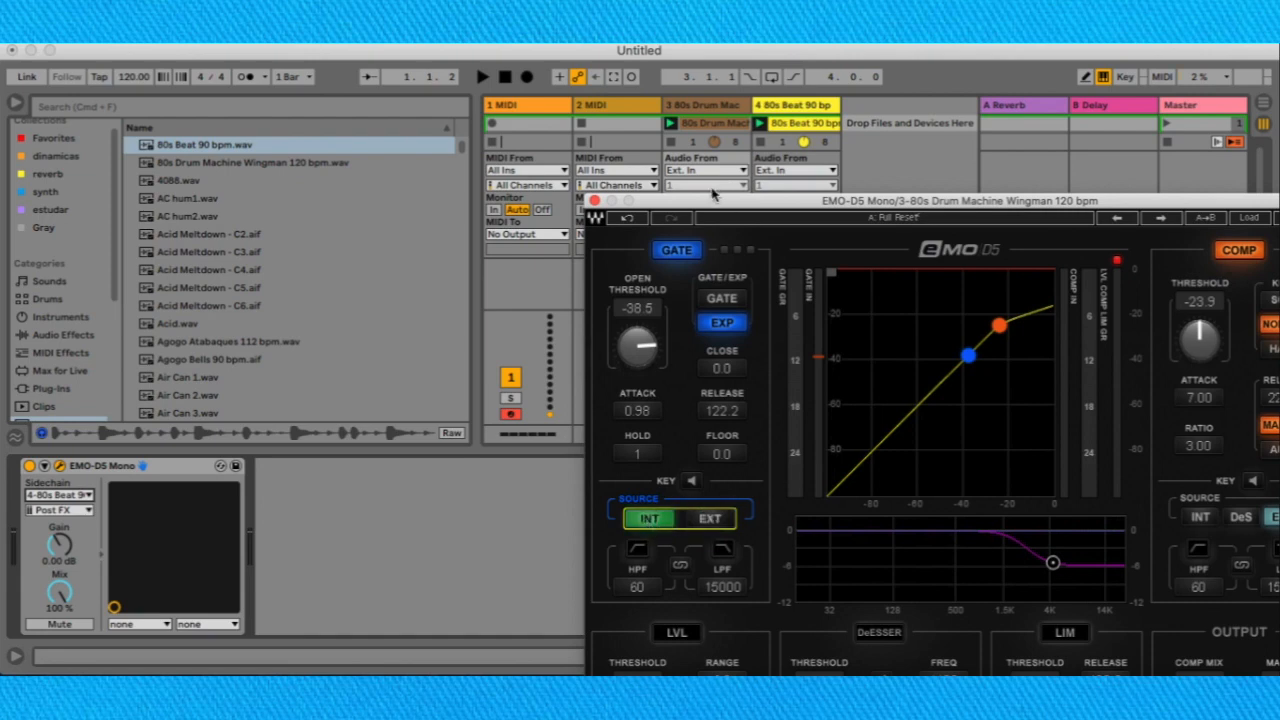
{"action": "key", "text": "space"}
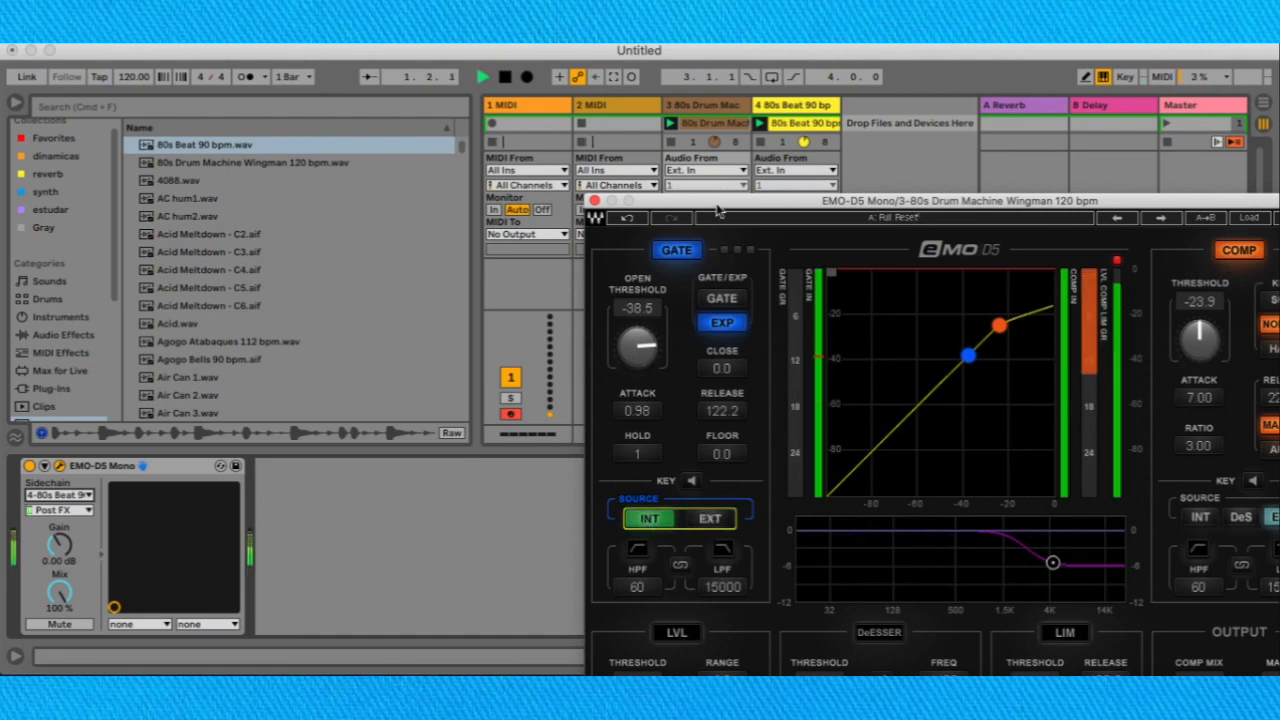
Restore the plug-in's default settings by cycling presets back to Full Reset.
{"action": "left_click_drag", "start_coordinate": [1098, 203], "coordinate": [990, 149]}
{"action": "left_click", "coordinate": [1030, 163]}
{"action": "left_click", "coordinate": [1054, 165]}
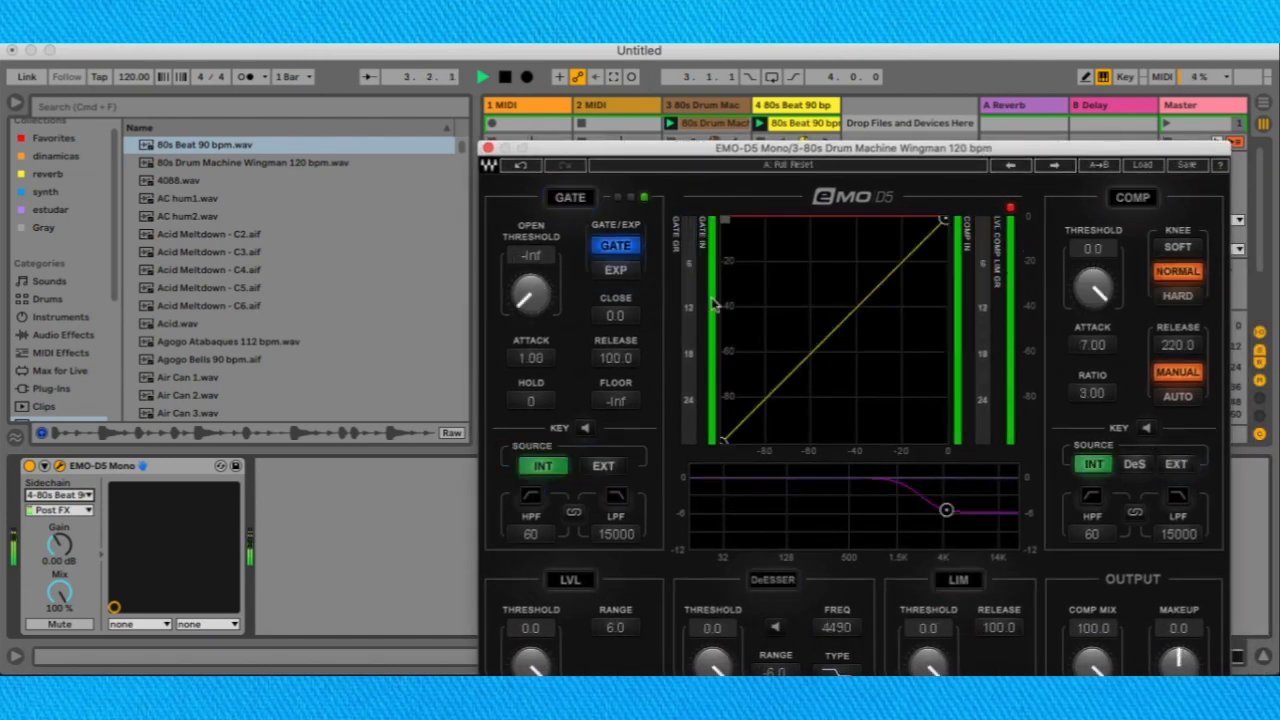
Move the plug-in window clear of the first tracks and turn on the gate's key listen.
{"action": "left_click_drag", "start_coordinate": [645, 157], "coordinate": [785, 153]}
{"action": "left_click", "coordinate": [722, 424]}
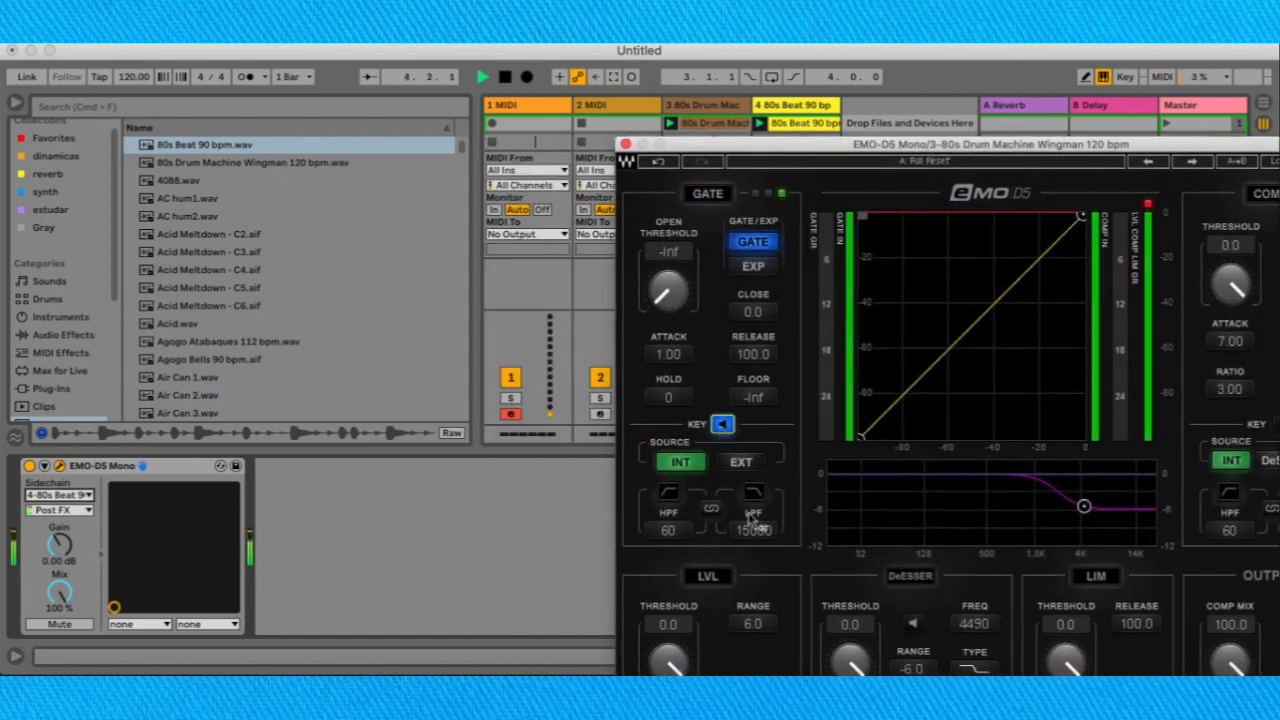
Set the gate's key source to EXT, lower the plug-in window slightly and stop playback.
{"action": "left_click", "coordinate": [740, 465]}
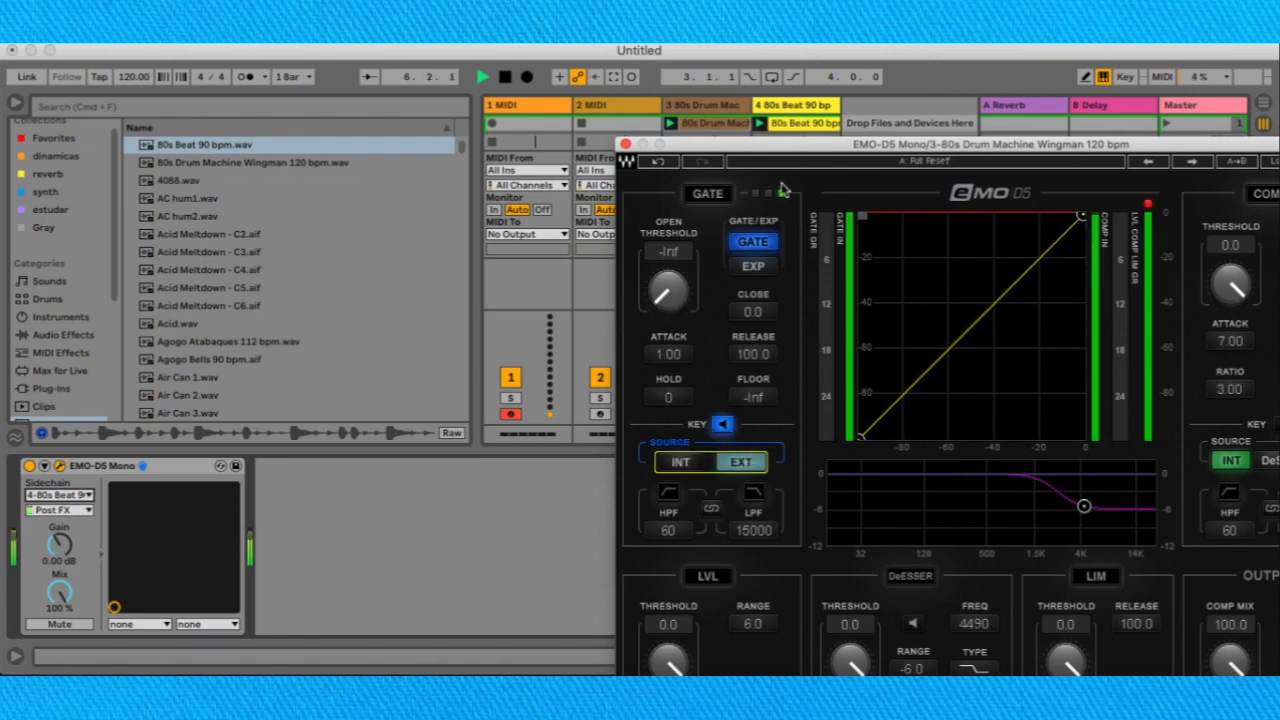
{"action": "left_click_drag", "start_coordinate": [774, 150], "coordinate": [780, 180]}
{"action": "key", "text": "space"}
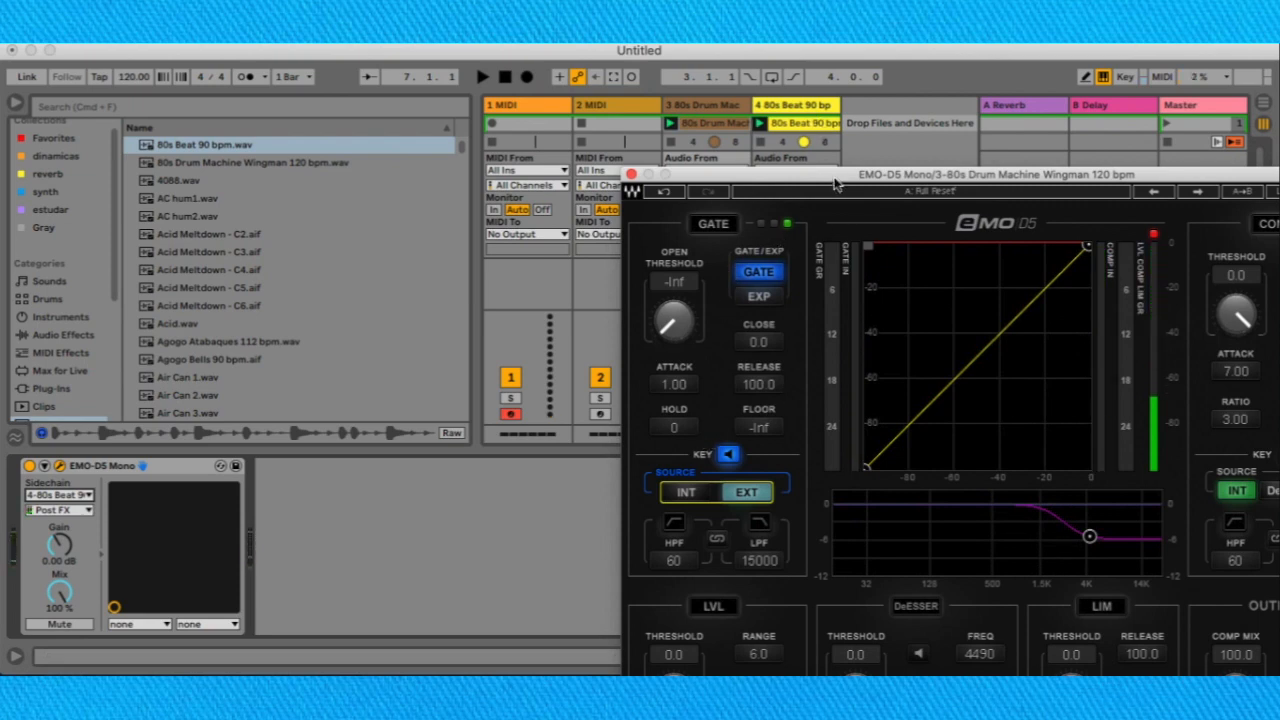
Set the device's sidechain input to No Input and move the plug-in window so all its controls are on screen.
{"action": "left_click", "coordinate": [84, 496]}
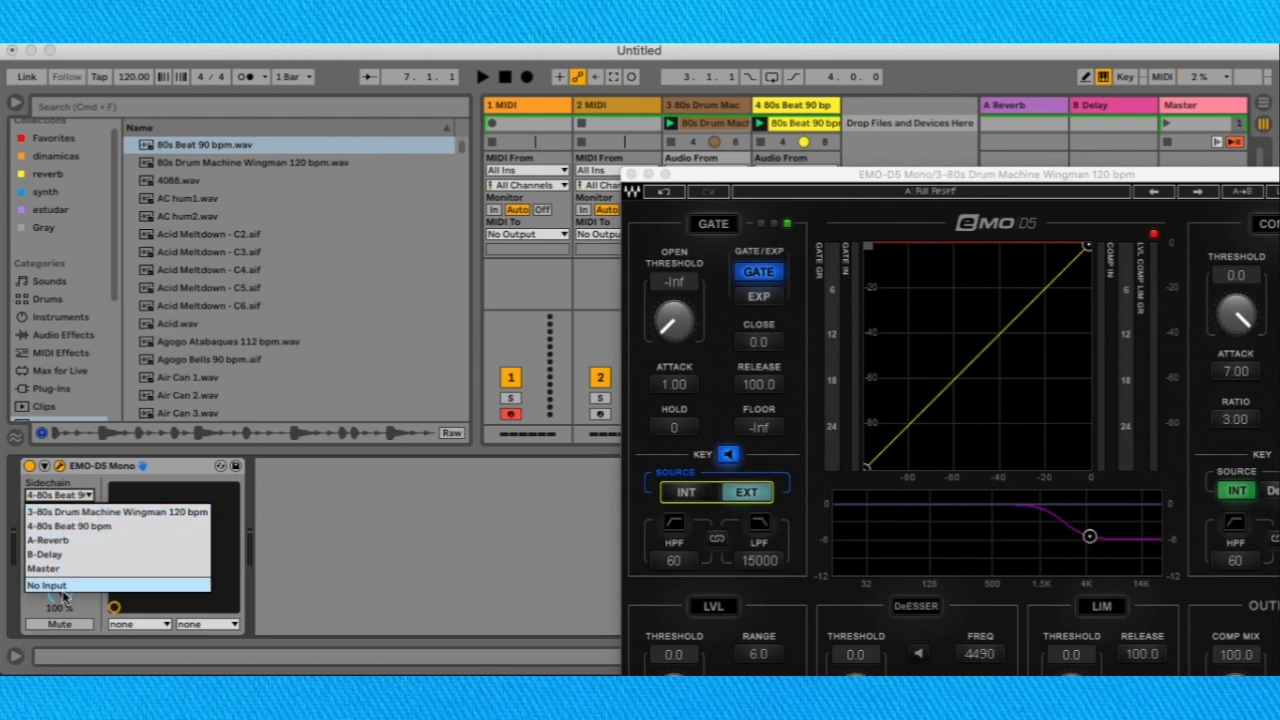
{"action": "left_click", "coordinate": [62, 586]}
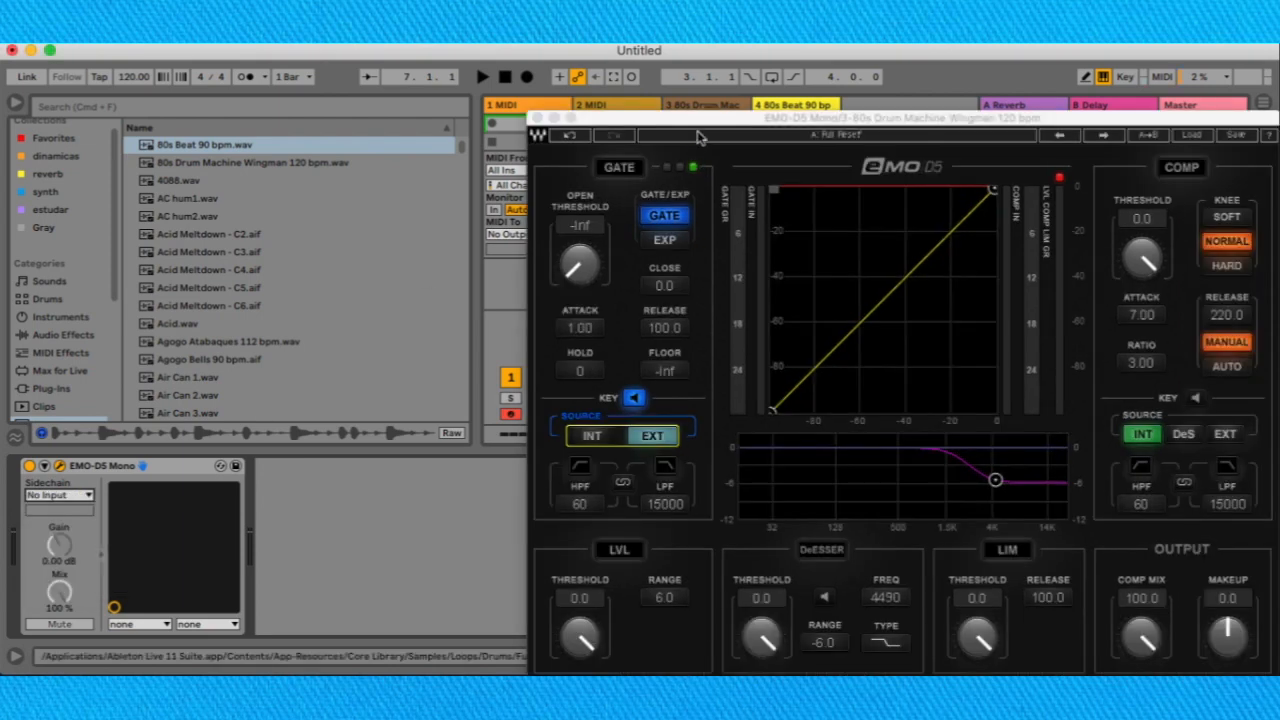
{"action": "left_click_drag", "start_coordinate": [700, 137], "coordinate": [394, 69]}
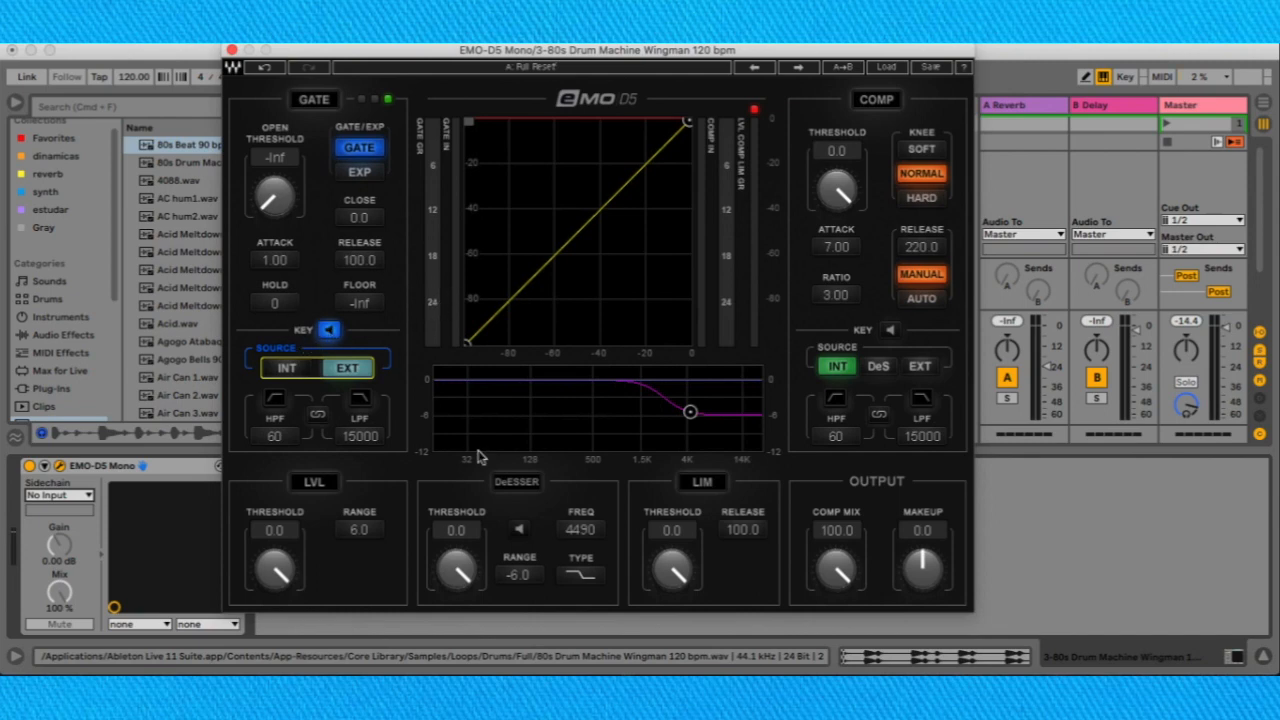
Set the gate's key HPF to 75 and turn on its high-pass and low-pass filters.
{"action": "left_click", "coordinate": [274, 436]}
{"action": "left_click_drag", "start_coordinate": [274, 436], "coordinate": [241, 421]}
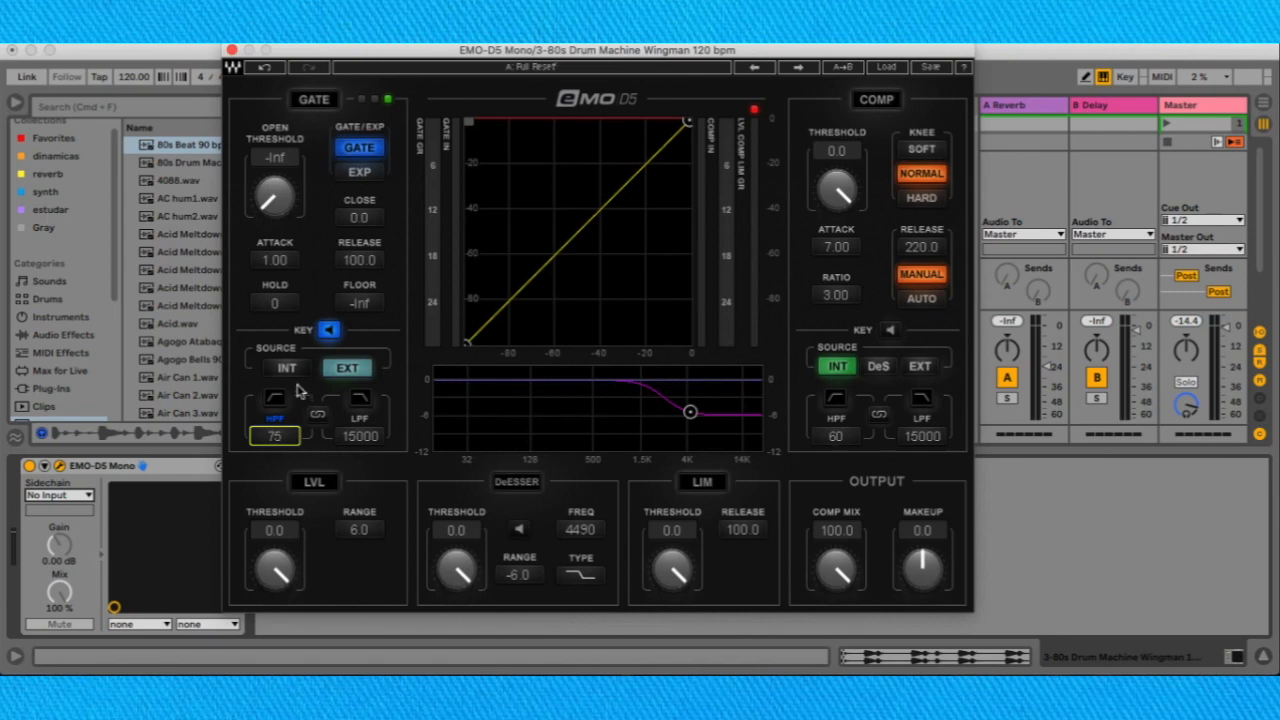
{"action": "left_click", "coordinate": [273, 400]}
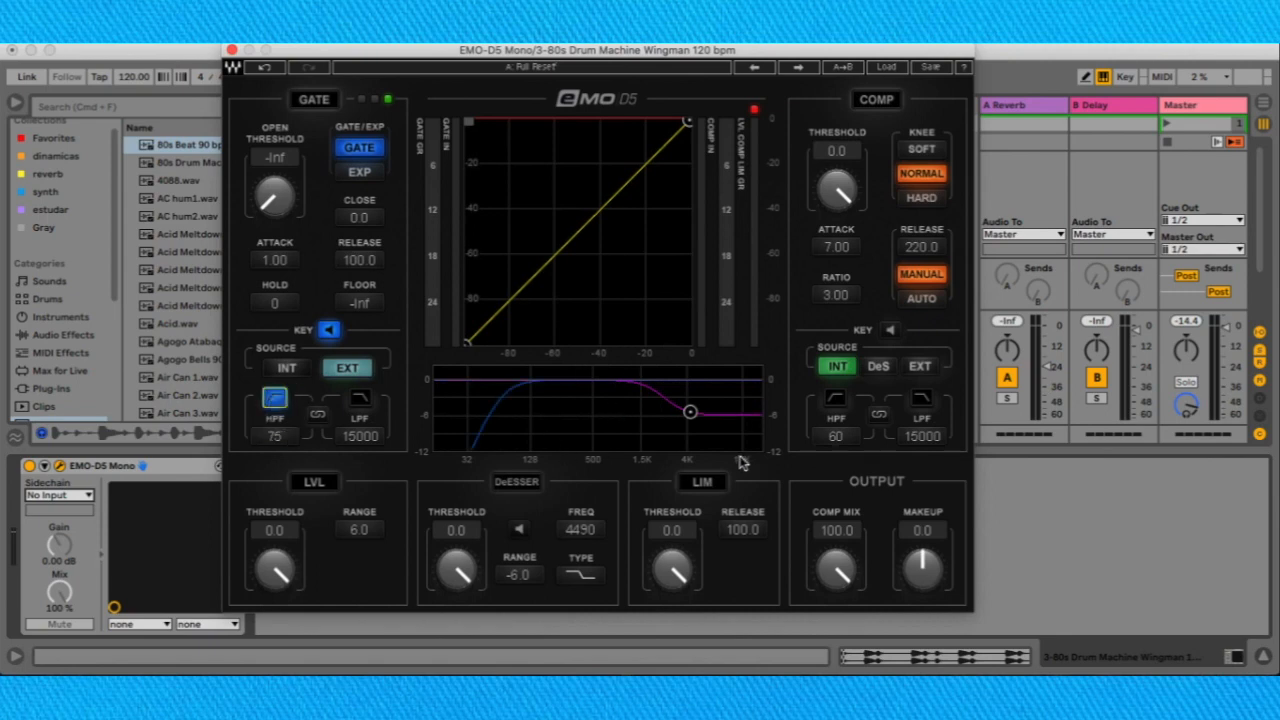
{"action": "left_click", "coordinate": [361, 399]}
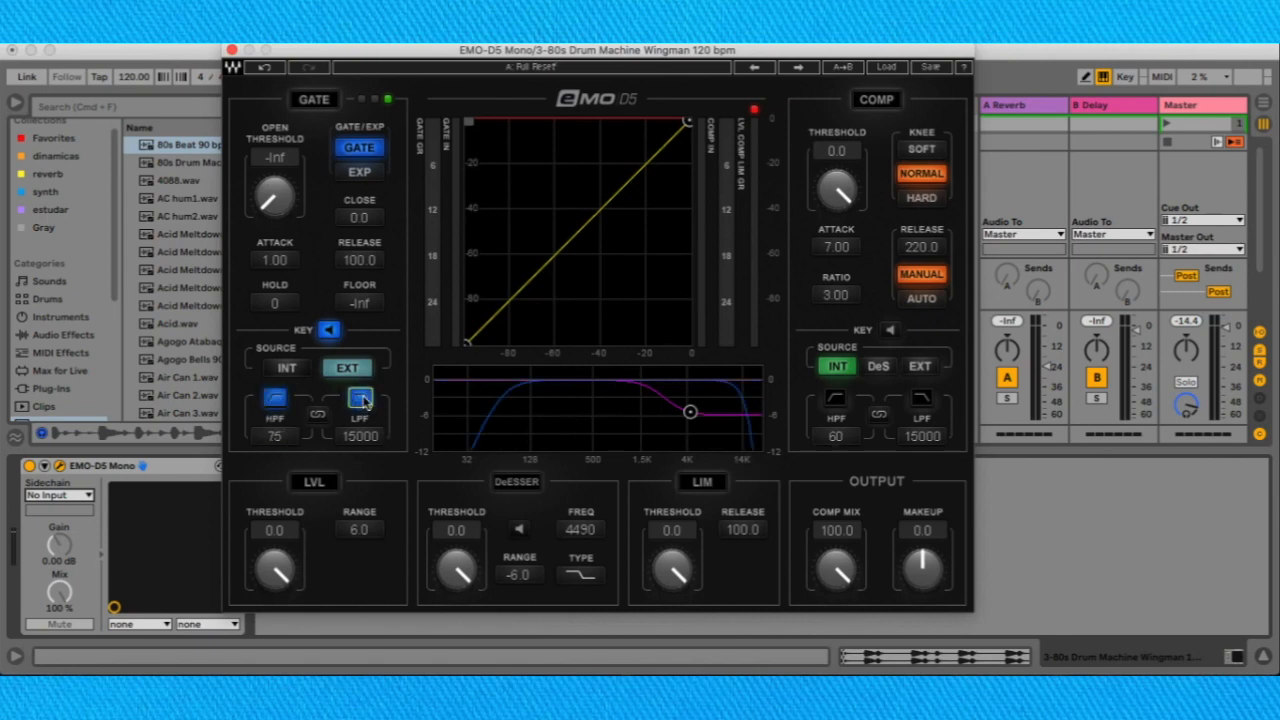
Link the gate's key filters, shift them together to HPF 16 and LPF 3139, and unlink them.
{"action": "left_click", "coordinate": [273, 399]}
{"action": "left_click", "coordinate": [318, 416]}
{"action": "left_click", "coordinate": [318, 416]}
{"action": "left_click_drag", "start_coordinate": [274, 436], "coordinate": [274, 424]}
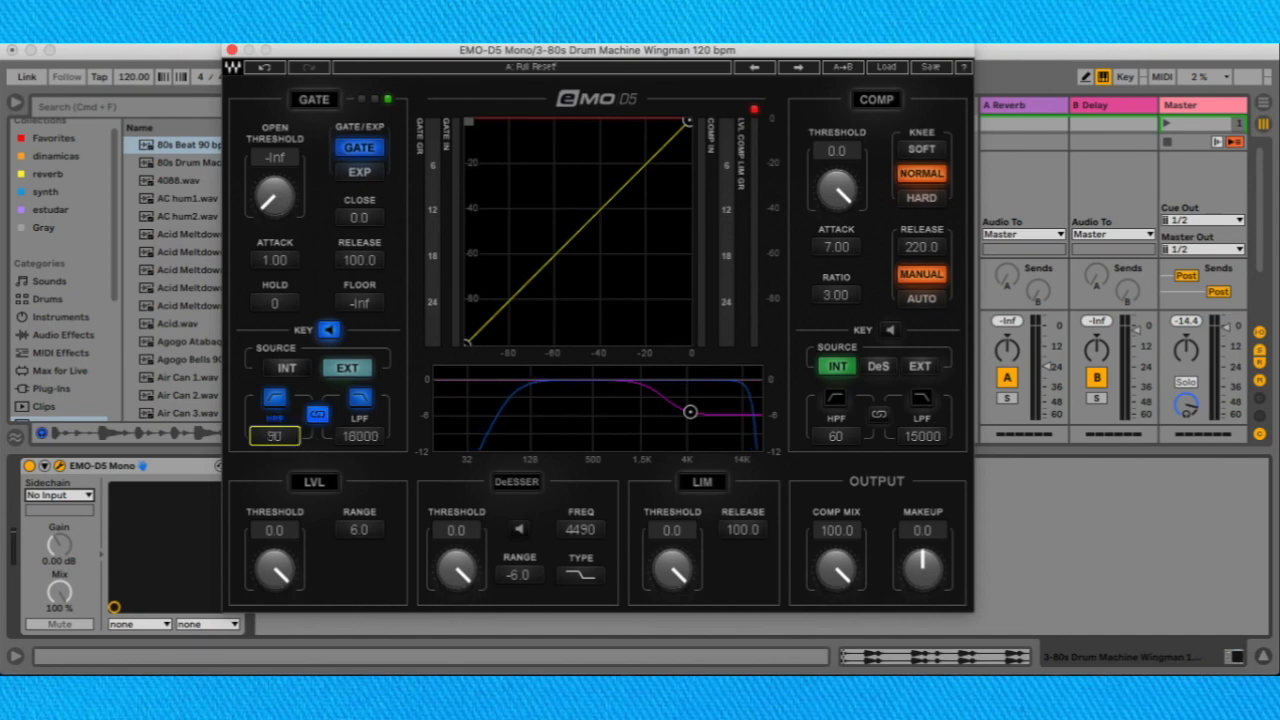
{"action": "left_click", "coordinate": [359, 436]}
{"action": "left_click_drag", "start_coordinate": [359, 436], "coordinate": [359, 465]}
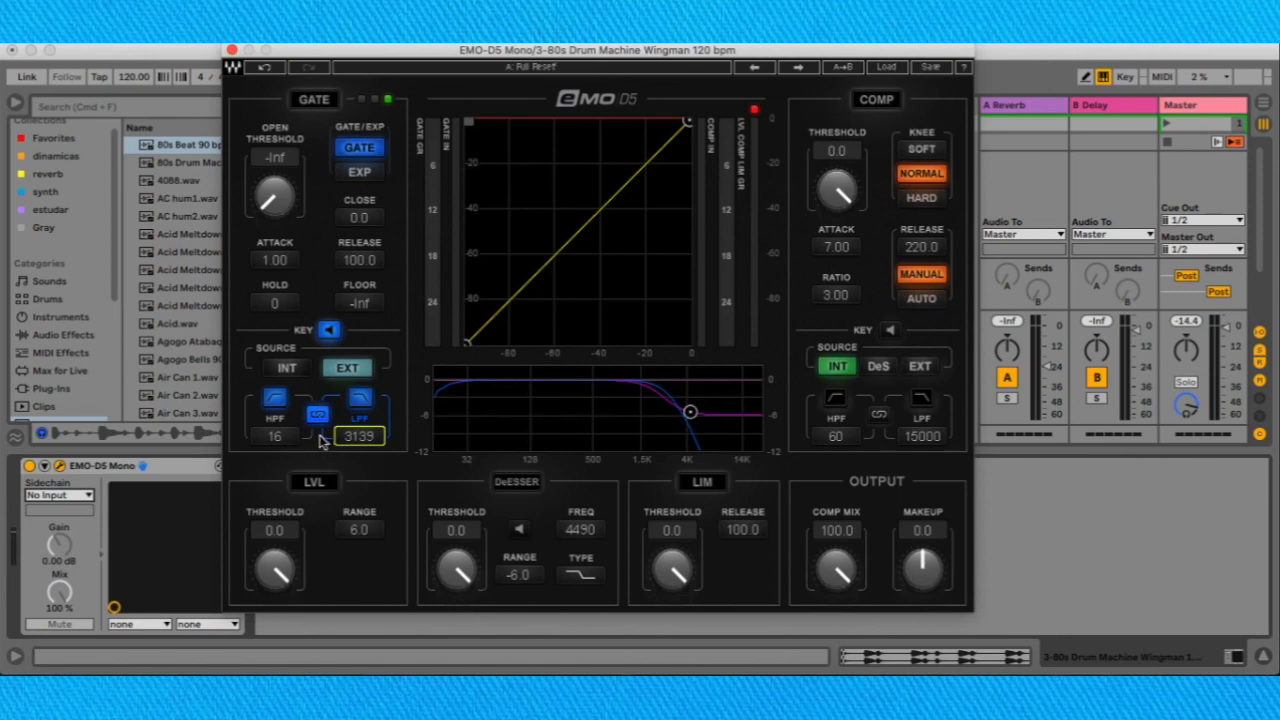
{"action": "left_click", "coordinate": [318, 416]}
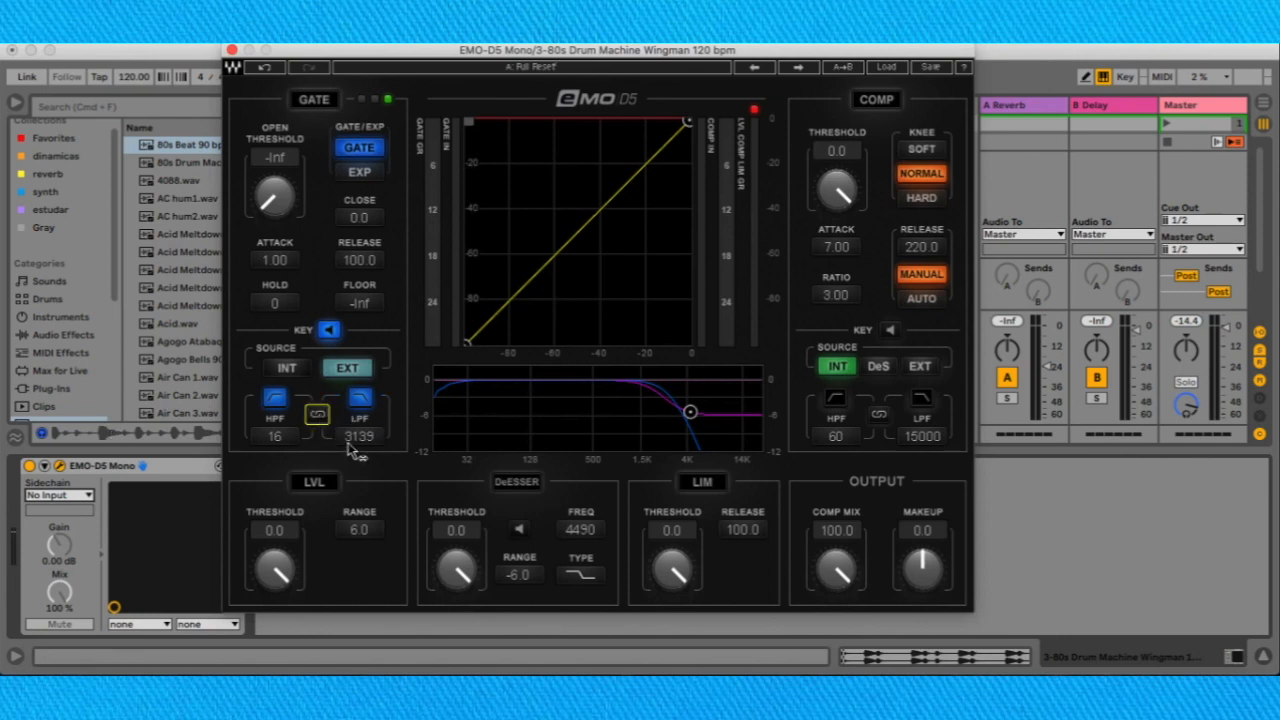
Link the compressor's key filters, shift them together to HPF 16 and LPF 3962, and unlink them.
{"action": "left_click", "coordinate": [879, 414]}
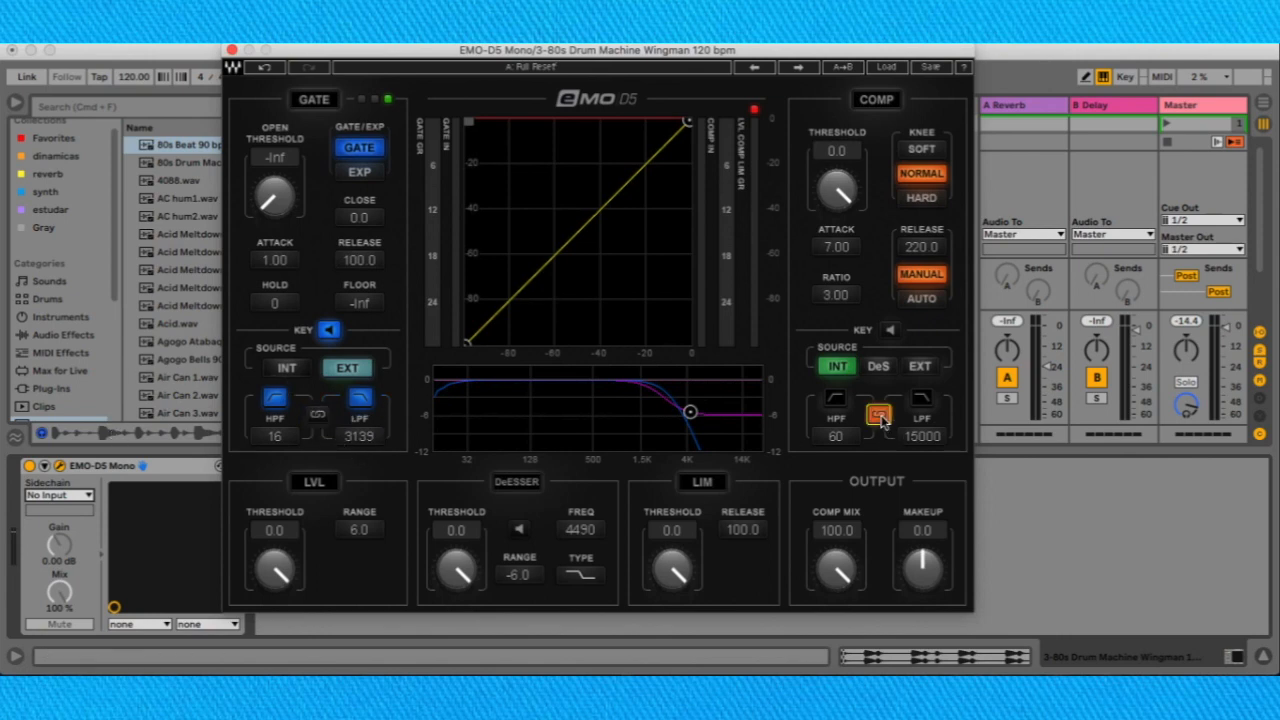
{"action": "left_click", "coordinate": [836, 436]}
{"action": "left_click_drag", "start_coordinate": [922, 437], "coordinate": [922, 485]}
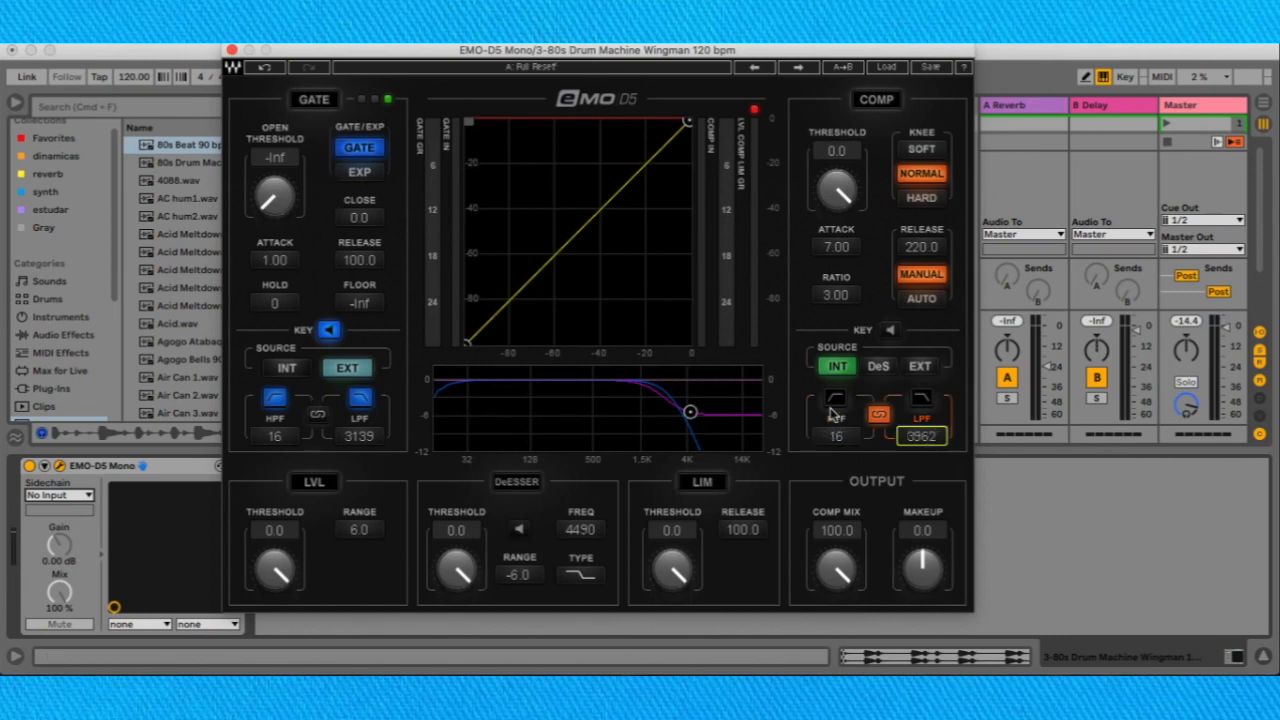
{"action": "left_click", "coordinate": [882, 415]}
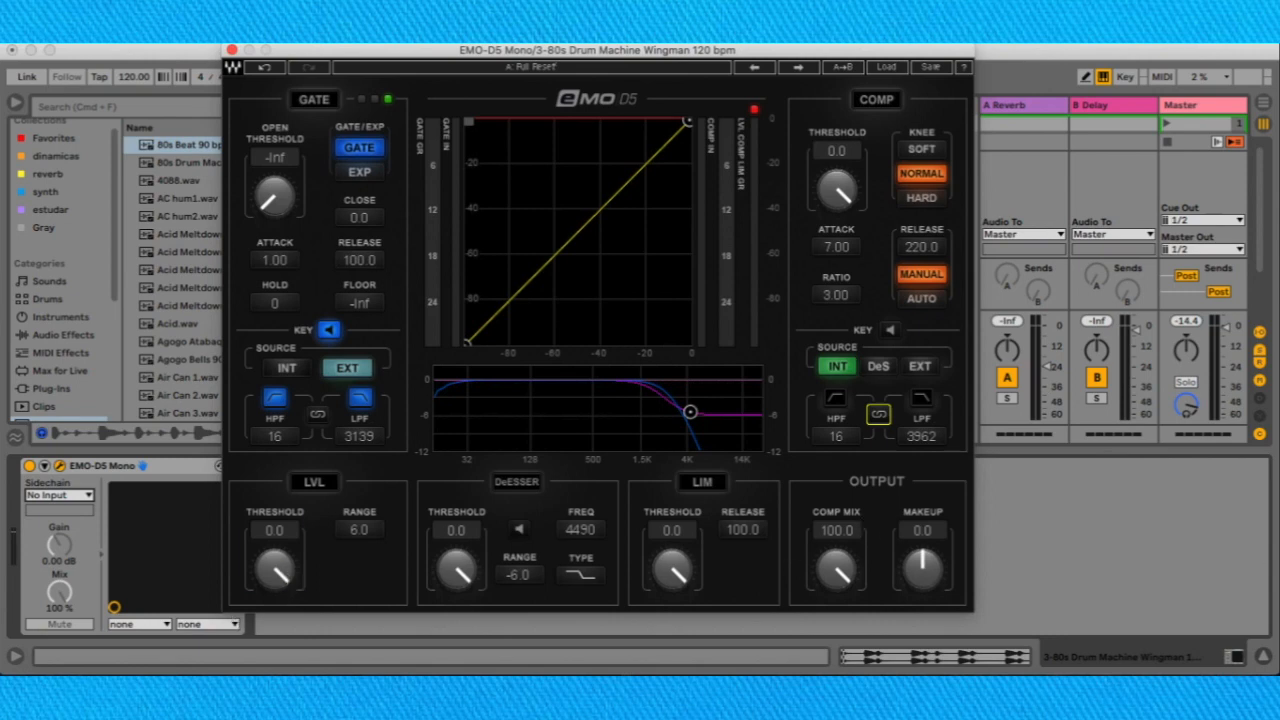
Set the LVL threshold to -16.8 and the compressor threshold to -39.8, keeping the NORMAL knee after trying SOFT.
{"action": "mouse_move", "coordinate": [274, 568]}
{"action": "left_mouse_down"}
{"action": "mouse_move", "coordinate": [274, 600]}
{"action": "mouse_move", "coordinate": [274, 572]}
{"action": "mouse_move", "coordinate": [274, 584]}
{"action": "left_mouse_up"}
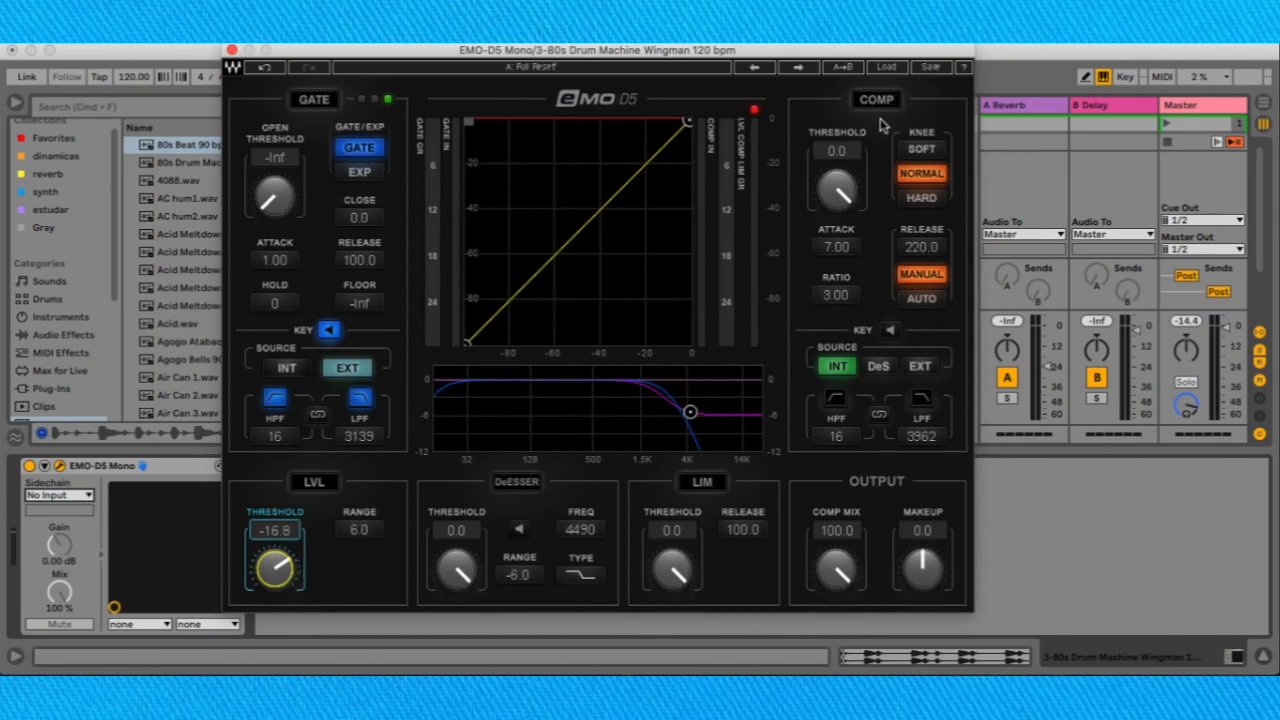
{"action": "left_click_drag", "start_coordinate": [842, 182], "coordinate": [622, 184]}
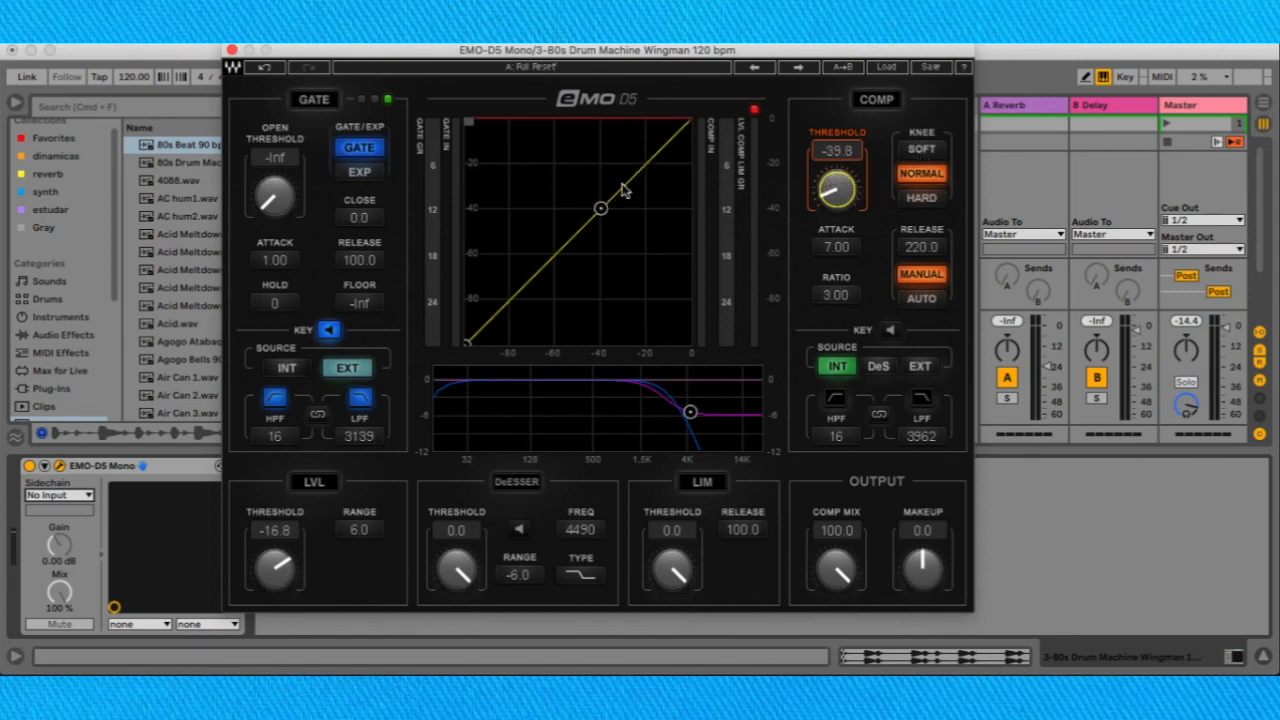
{"action": "left_click", "coordinate": [917, 152]}
{"action": "left_click", "coordinate": [921, 176]}
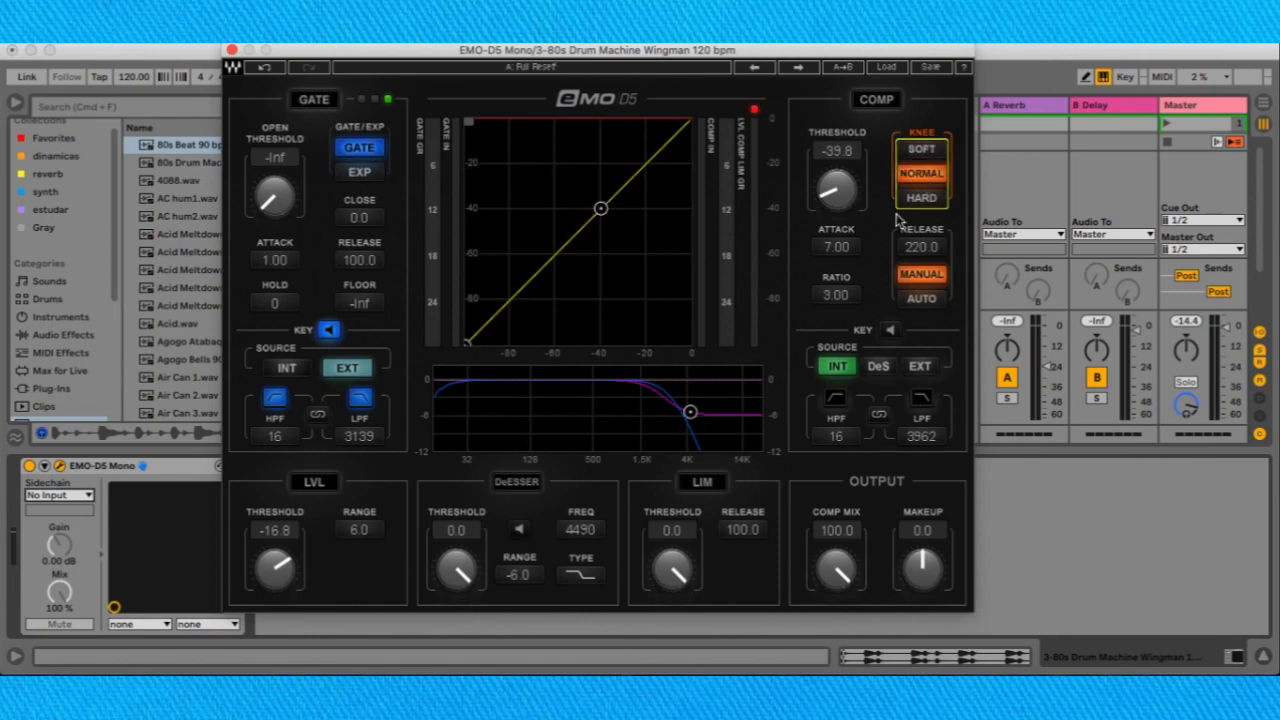
Turn on the compressor with a HARD knee and set its threshold to -43.8 on the graph.
{"action": "mouse_move", "coordinate": [601, 209]}
{"action": "left_mouse_down"}
{"action": "mouse_move", "coordinate": [634, 177]}
{"action": "mouse_move", "coordinate": [612, 200]}
{"action": "left_mouse_up"}
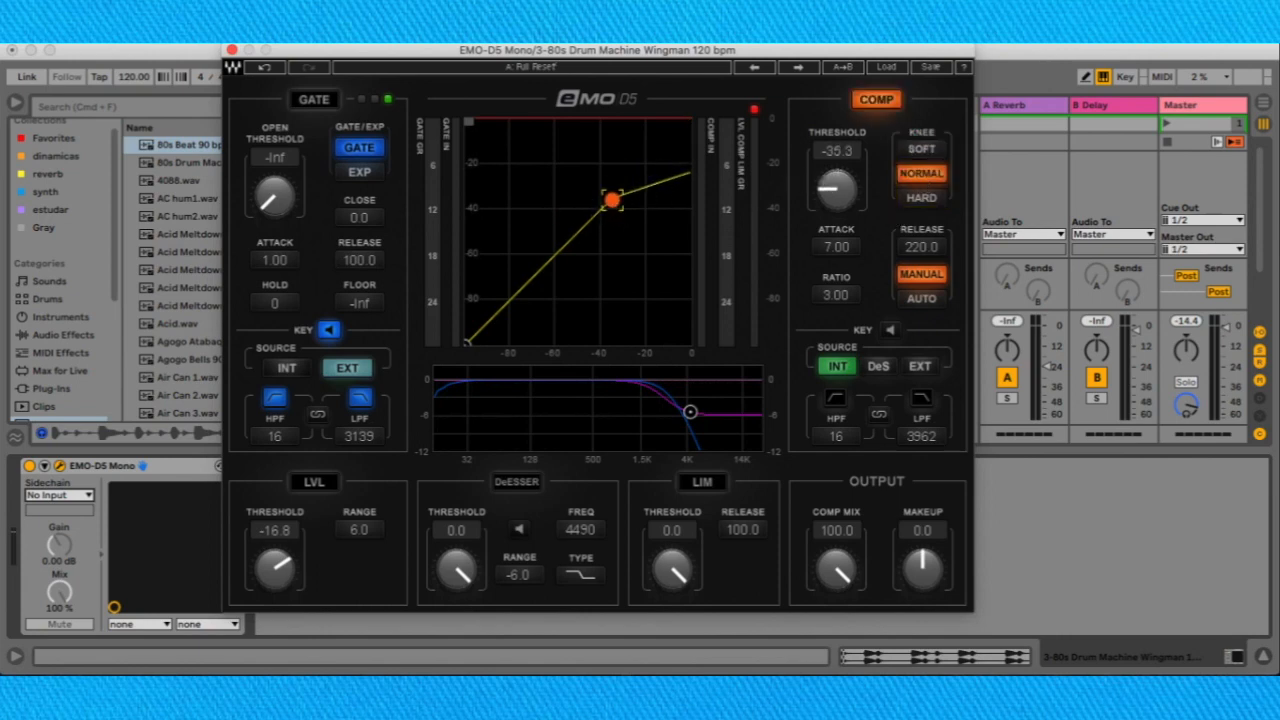
{"action": "left_click_drag", "start_coordinate": [838, 205], "coordinate": [835, 198]}
{"action": "left_click", "coordinate": [922, 199]}
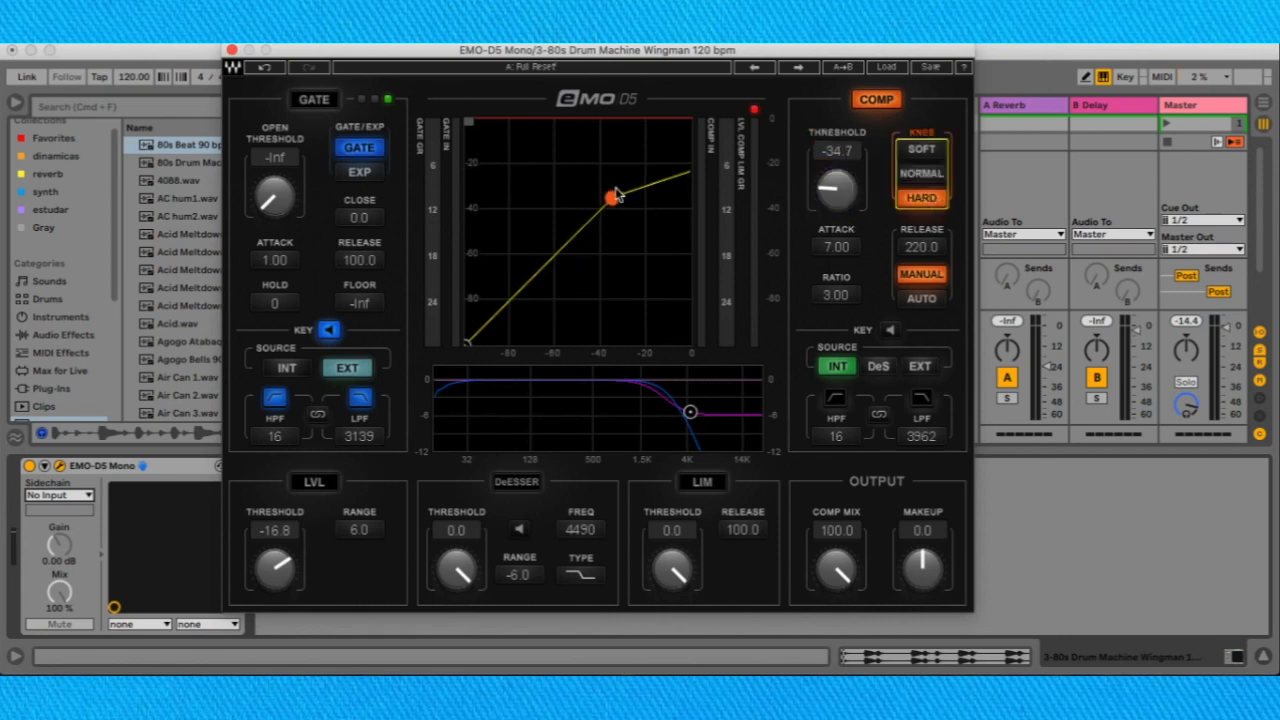
{"action": "left_click_drag", "start_coordinate": [614, 198], "coordinate": [693, 200]}
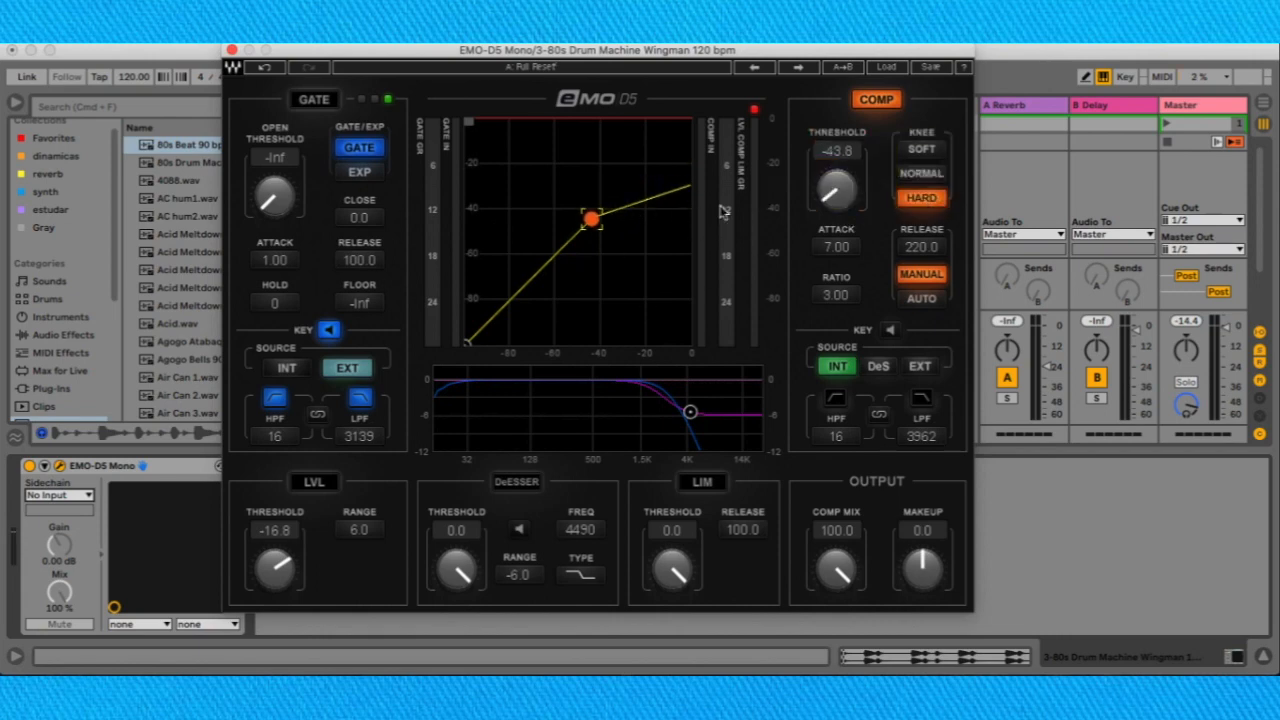
Set the compressor's attack to 80.84, ratio to 20.00 and release to 60.3.
{"action": "left_click_drag", "start_coordinate": [851, 246], "coordinate": [851, 290]}
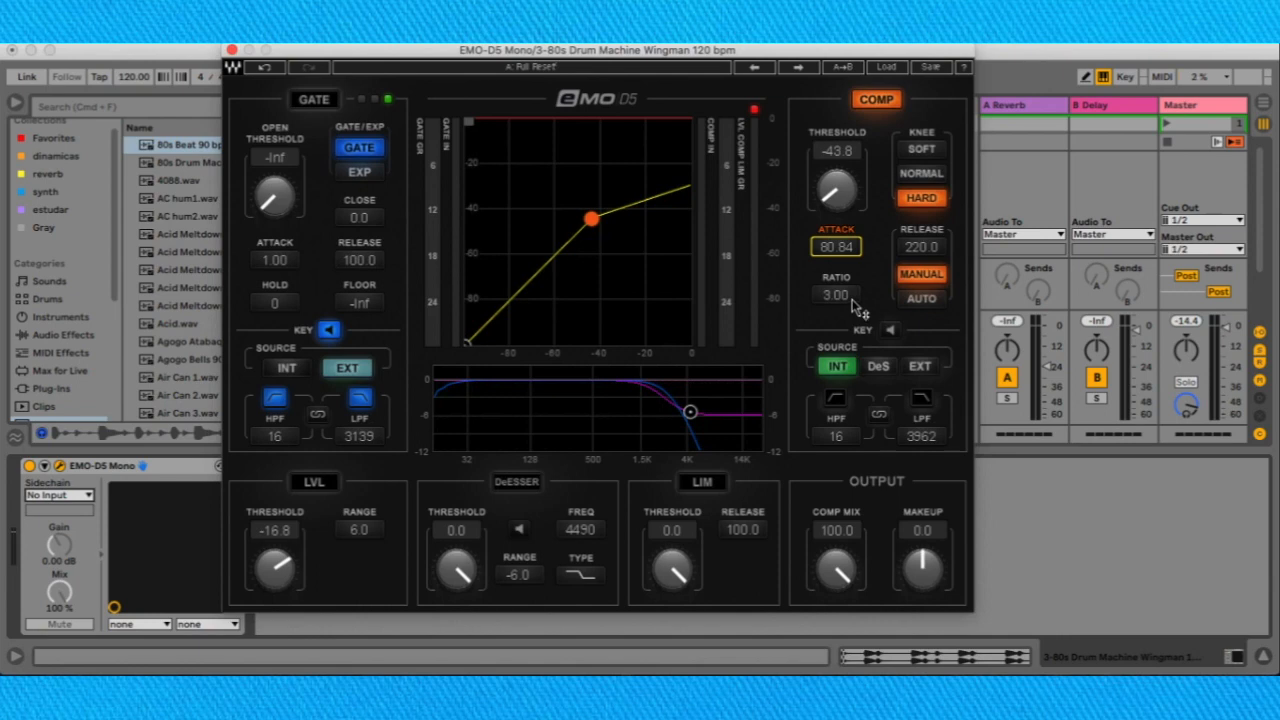
{"action": "mouse_move", "coordinate": [852, 302]}
{"action": "left_mouse_down"}
{"action": "mouse_move", "coordinate": [852, 240]}
{"action": "mouse_move", "coordinate": [852, 280]}
{"action": "left_mouse_up"}
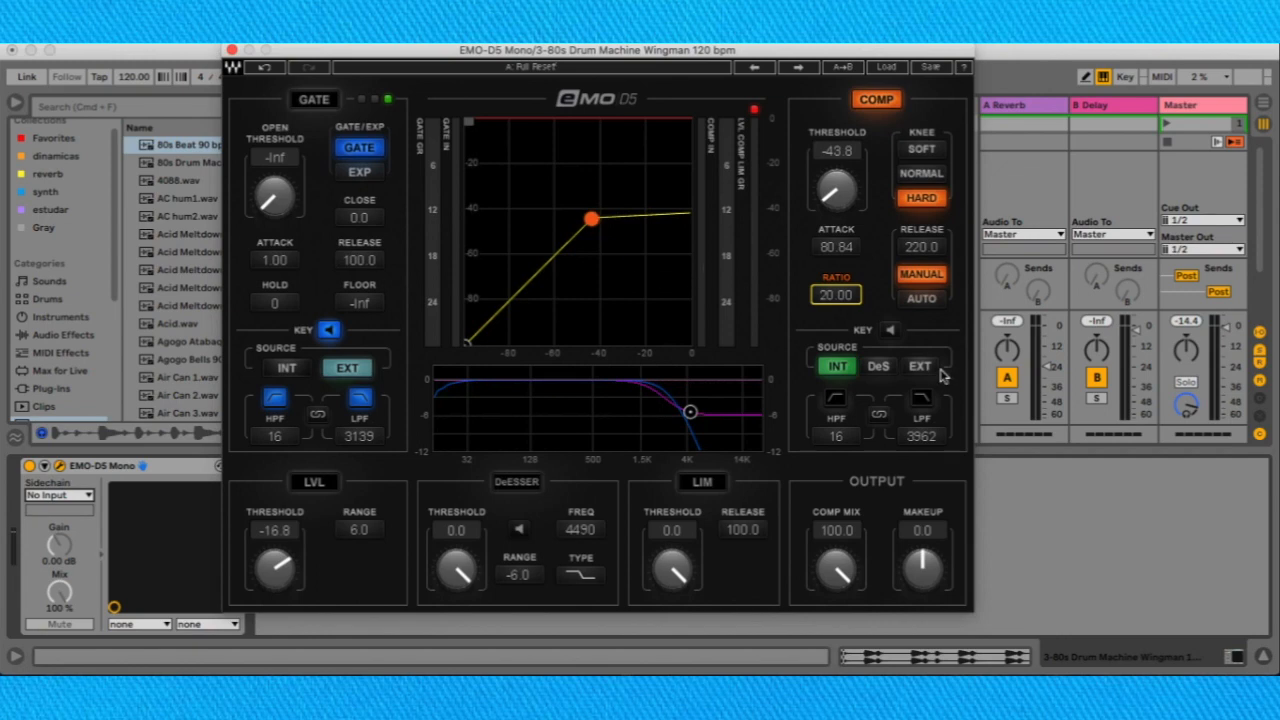
{"action": "left_click_drag", "start_coordinate": [940, 248], "coordinate": [940, 276]}
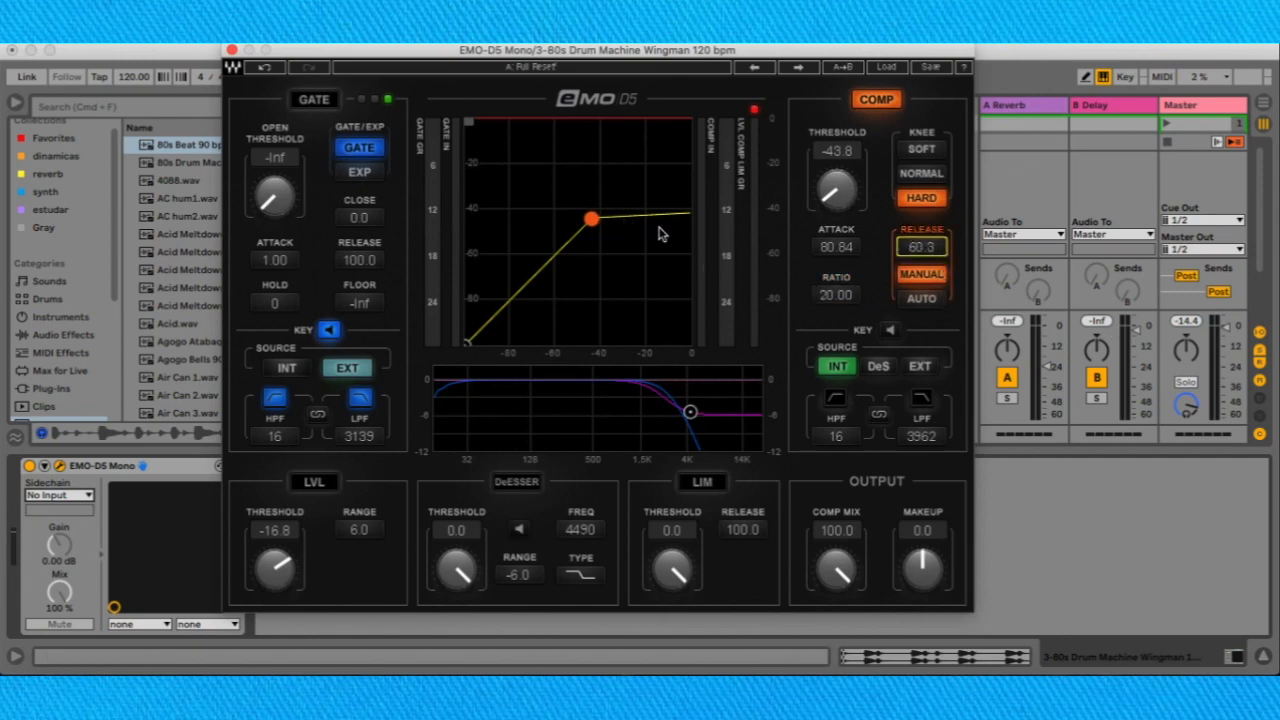
Set the compressor's release mode to AUTO, reposition the plug-in window slightly and turn off key listen.
{"action": "left_click", "coordinate": [922, 300]}
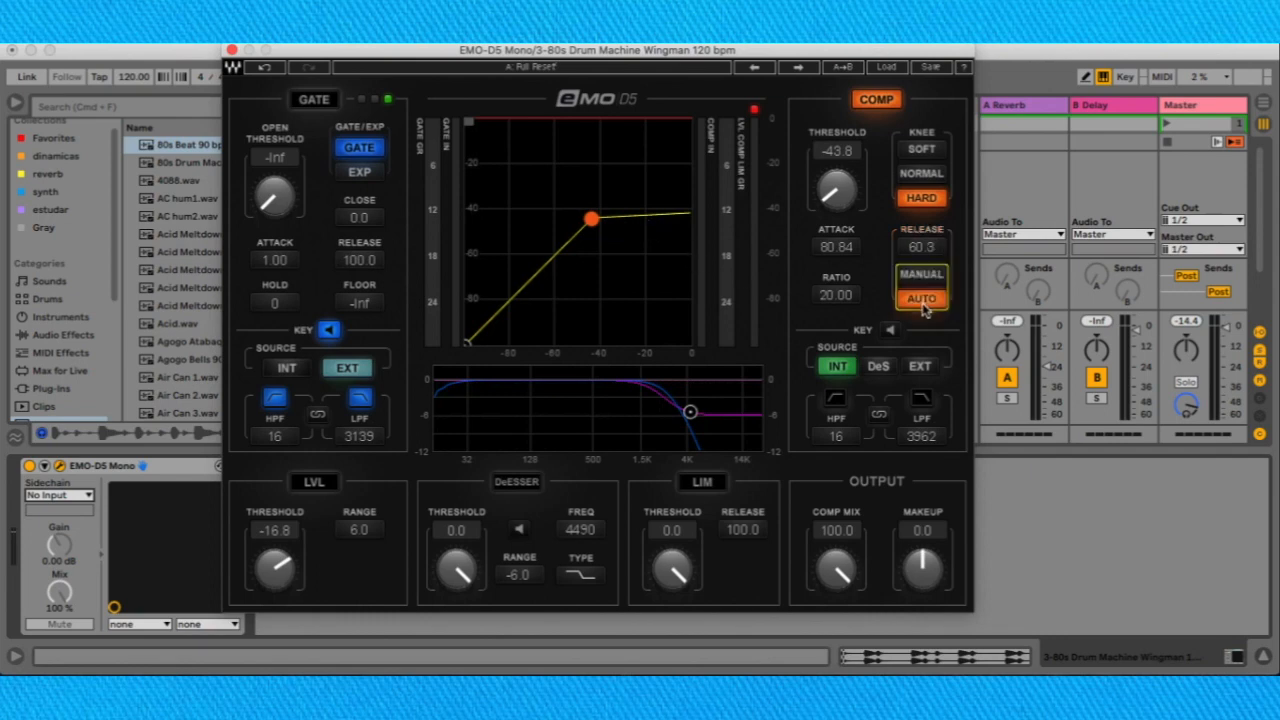
{"action": "left_click", "coordinate": [925, 246]}
{"action": "left_click", "coordinate": [938, 303]}
{"action": "mouse_move", "coordinate": [680, 58]}
{"action": "left_mouse_down"}
{"action": "mouse_move", "coordinate": [668, 48]}
{"action": "mouse_move", "coordinate": [697, 79]}
{"action": "mouse_move", "coordinate": [694, 66]}
{"action": "left_mouse_up"}
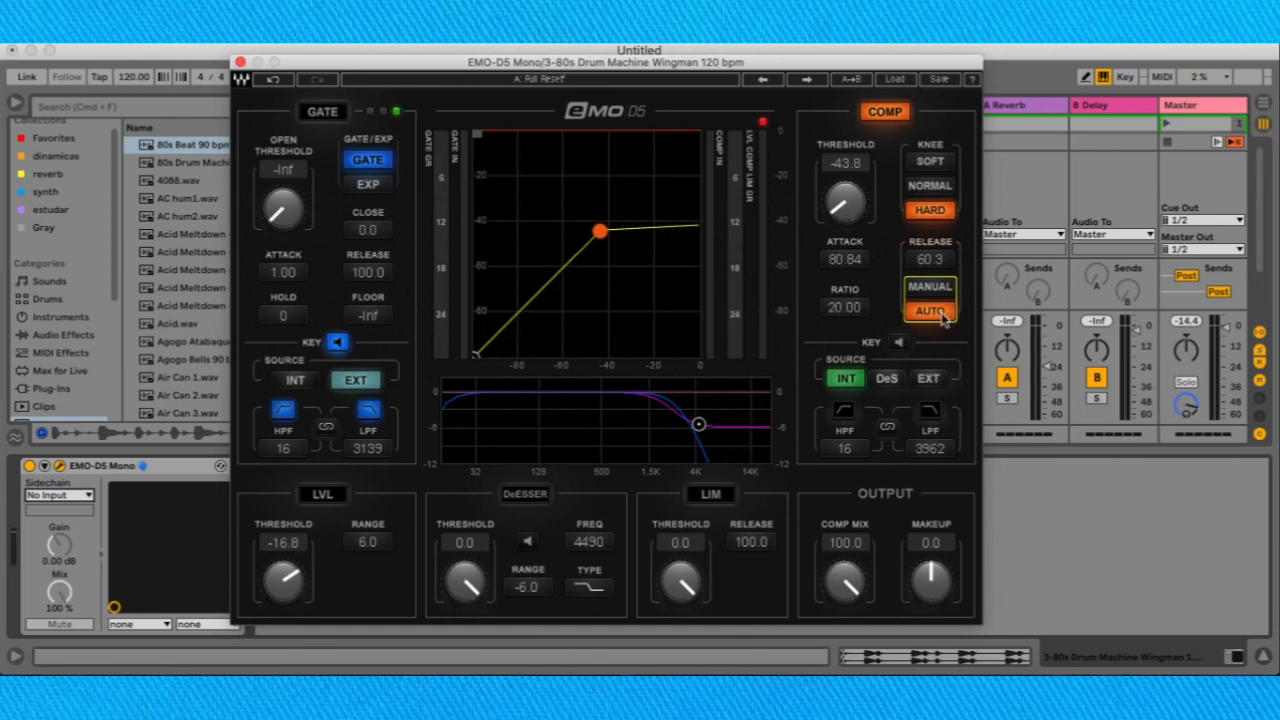
{"action": "left_click", "coordinate": [898, 342]}
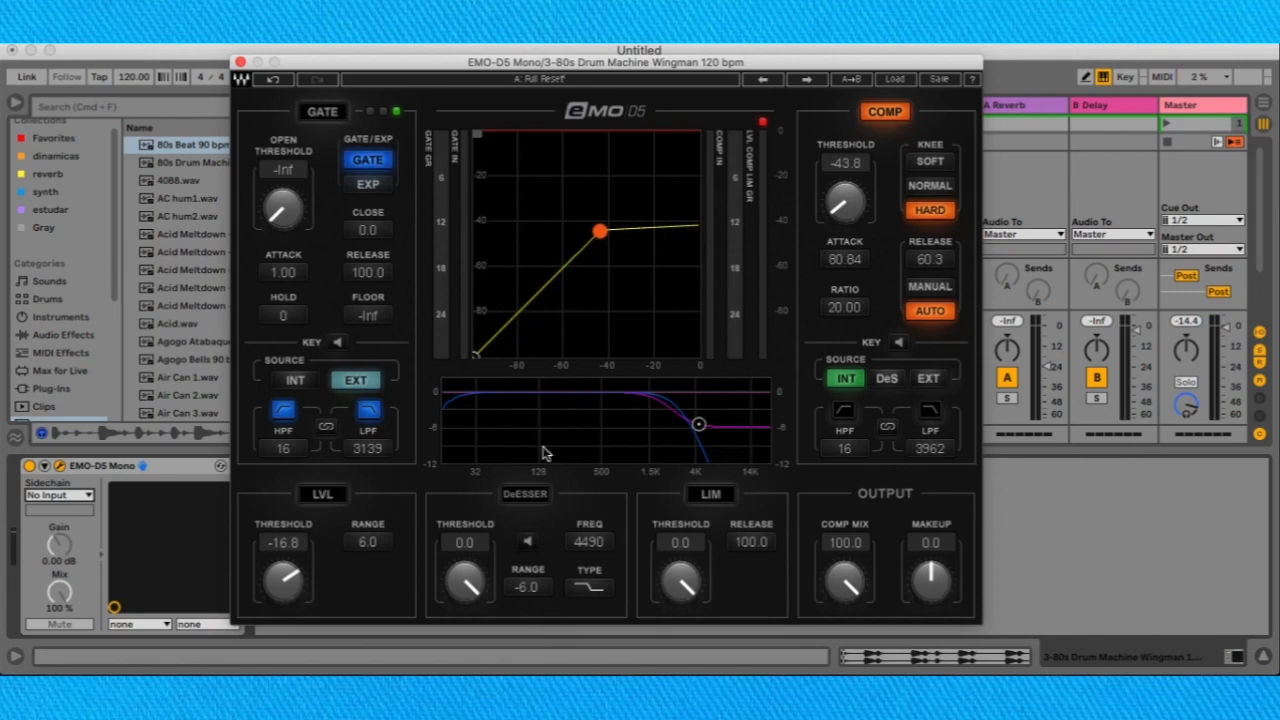
Turn on the de-esser with threshold -5.3, frequency 3739 and range -7.1, adjusting its node on the frequency graph.
{"action": "left_click_drag", "start_coordinate": [465, 586], "coordinate": [465, 612]}
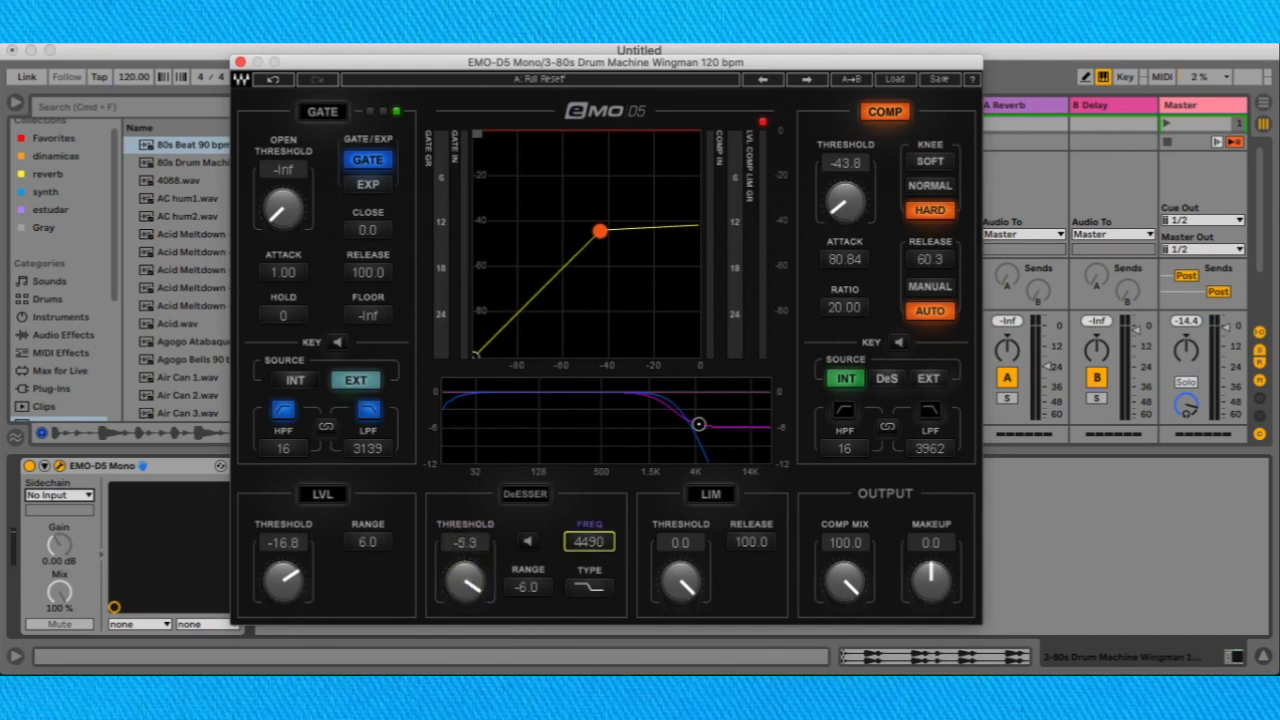
{"action": "left_click_drag", "start_coordinate": [589, 542], "coordinate": [592, 530]}
{"action": "left_click_drag", "start_coordinate": [709, 424], "coordinate": [730, 455]}
{"action": "mouse_move", "coordinate": [650, 430]}
{"action": "left_mouse_down"}
{"action": "mouse_move", "coordinate": [686, 424]}
{"action": "mouse_move", "coordinate": [690, 456]}
{"action": "mouse_move", "coordinate": [656, 446]}
{"action": "mouse_move", "coordinate": [669, 439]}
{"action": "left_mouse_up"}
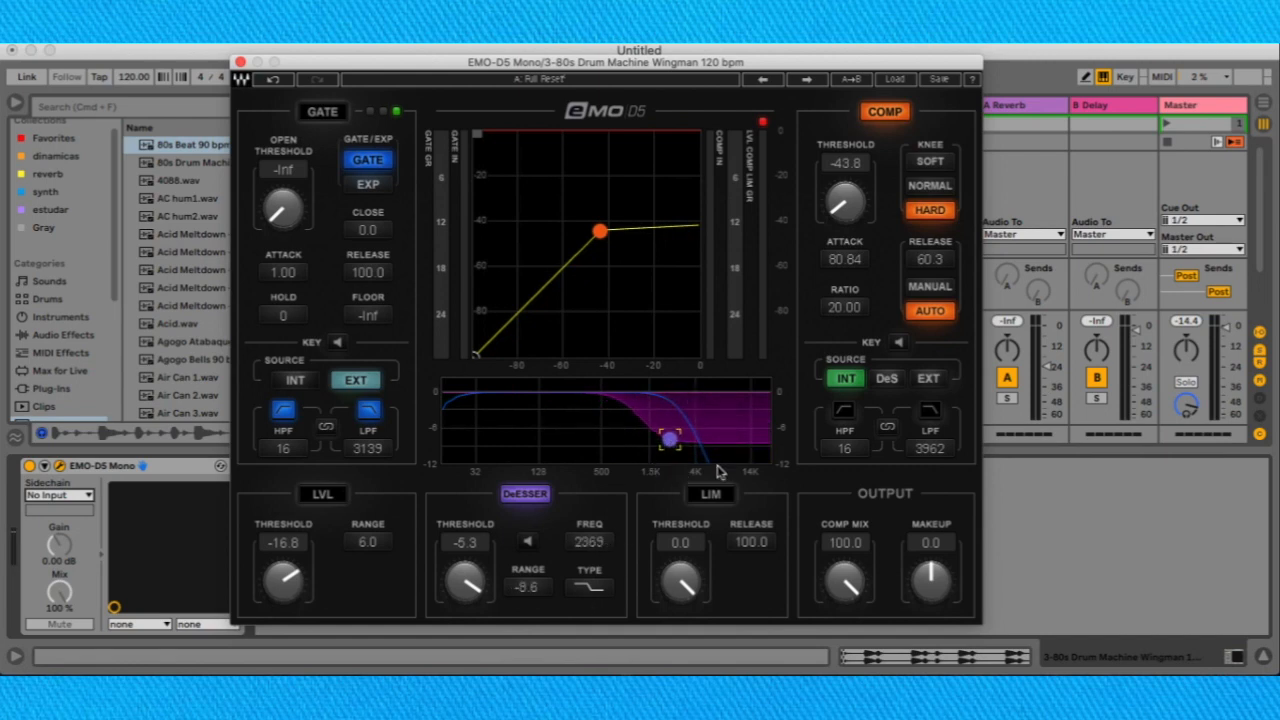
{"action": "left_click_drag", "start_coordinate": [670, 438], "coordinate": [674, 436]}
{"action": "mouse_move", "coordinate": [673, 437]}
{"action": "left_mouse_down"}
{"action": "mouse_move", "coordinate": [666, 404]}
{"action": "mouse_move", "coordinate": [680, 423]}
{"action": "mouse_move", "coordinate": [739, 430]}
{"action": "mouse_move", "coordinate": [687, 430]}
{"action": "left_mouse_up"}
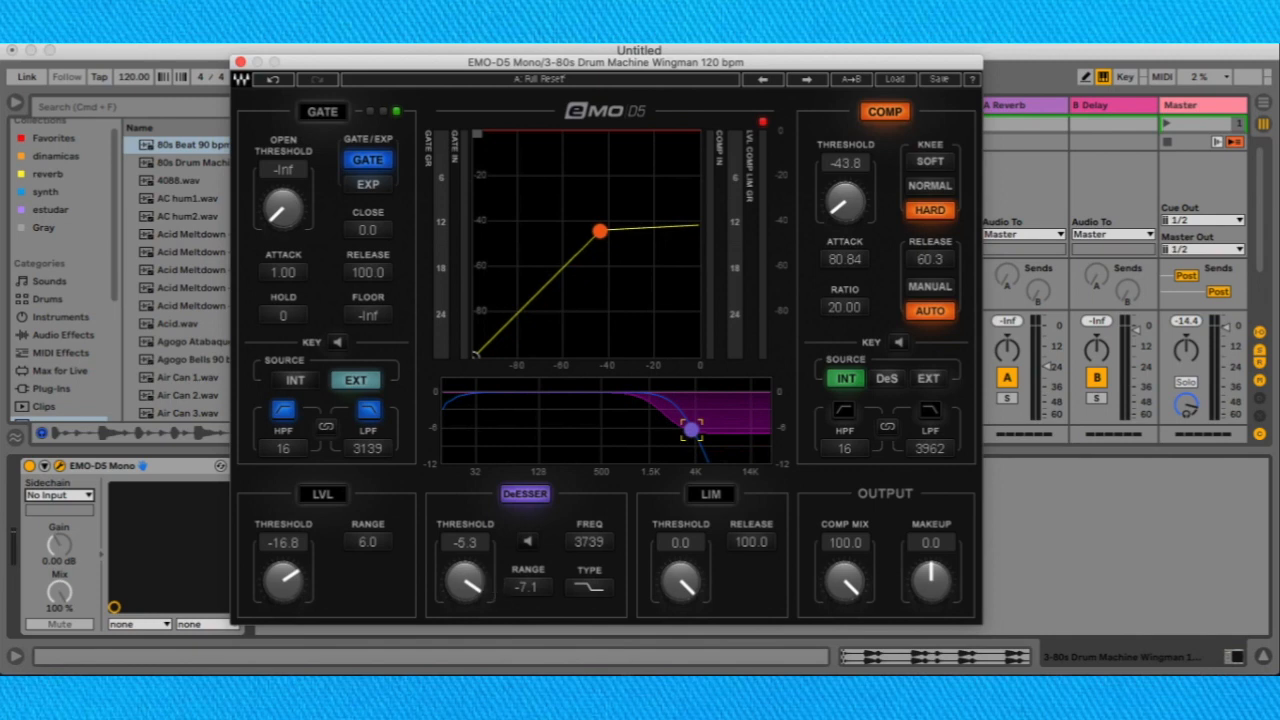
Set the de-esser's threshold to -24.1 and range to -3.7, cycling its filter types back to the high shelf.
{"action": "mouse_move", "coordinate": [465, 580]}
{"action": "left_mouse_down"}
{"action": "mouse_move", "coordinate": [465, 615]}
{"action": "mouse_move", "coordinate": [465, 598]}
{"action": "left_mouse_up"}
{"action": "left_click", "coordinate": [590, 587]}
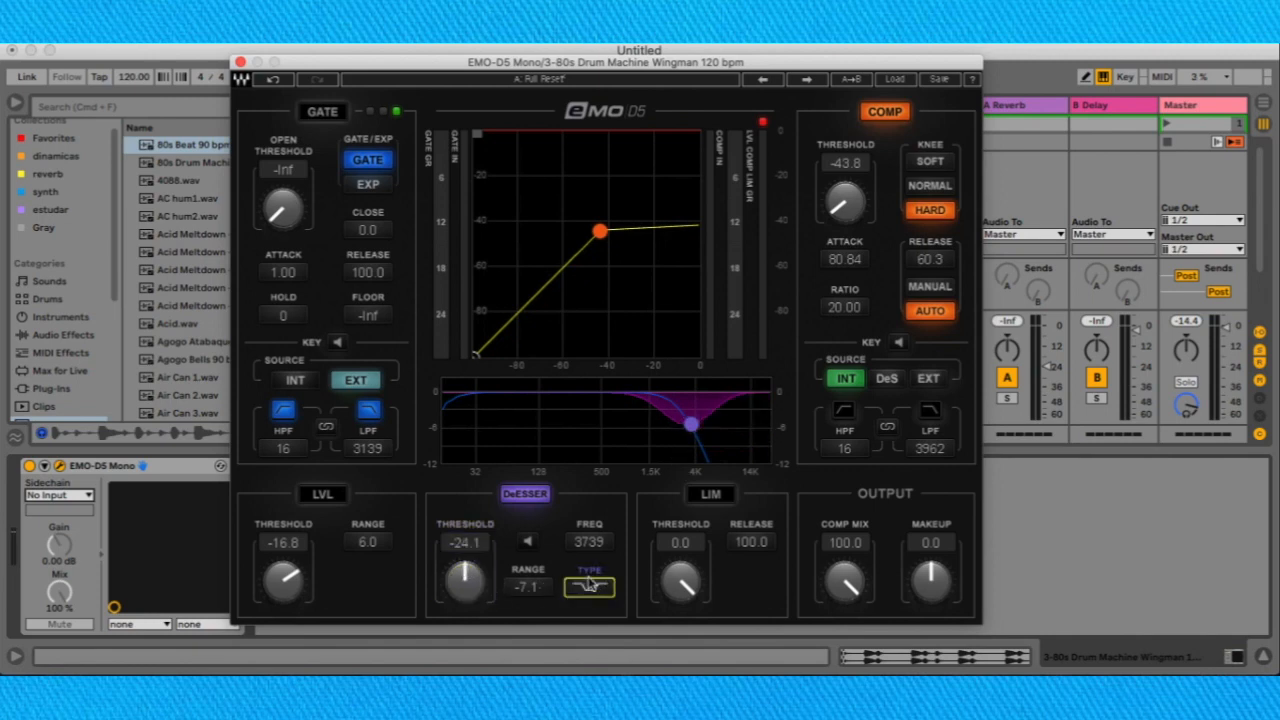
{"action": "left_click", "coordinate": [605, 596]}
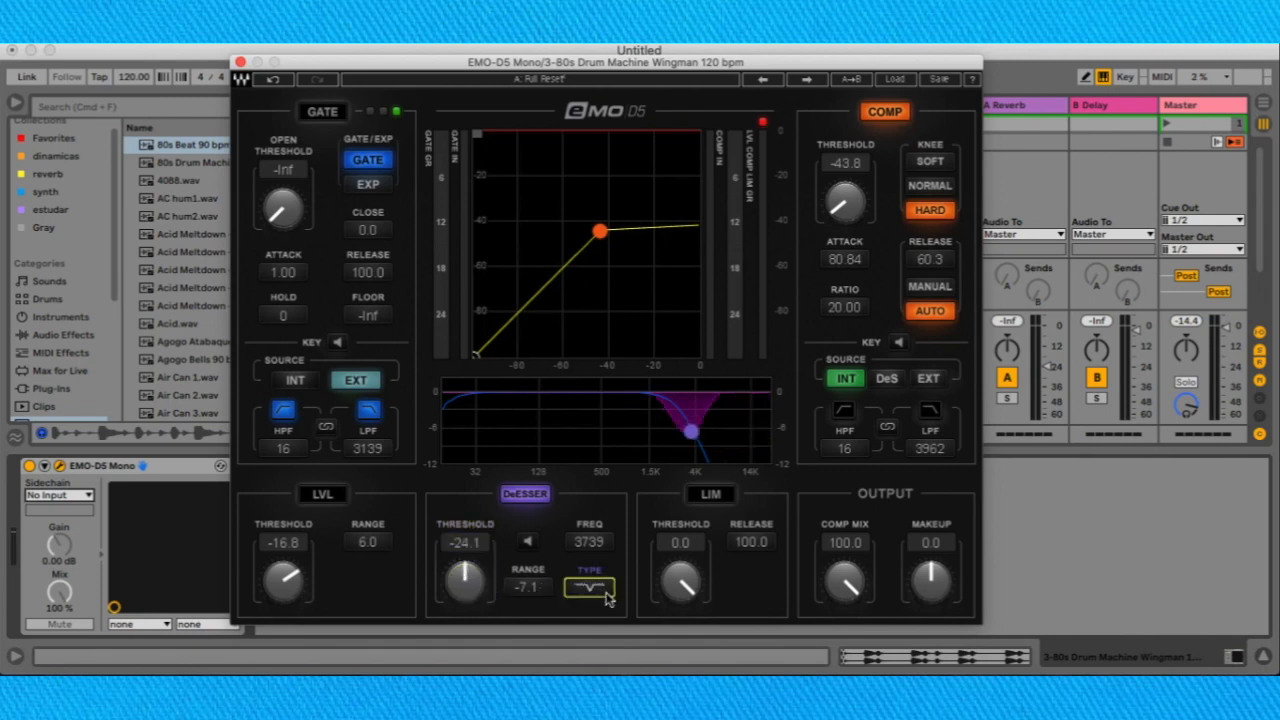
{"action": "left_click", "coordinate": [605, 596]}
{"action": "left_click", "coordinate": [604, 597]}
{"action": "left_click", "coordinate": [603, 594]}
{"action": "left_click", "coordinate": [603, 594]}
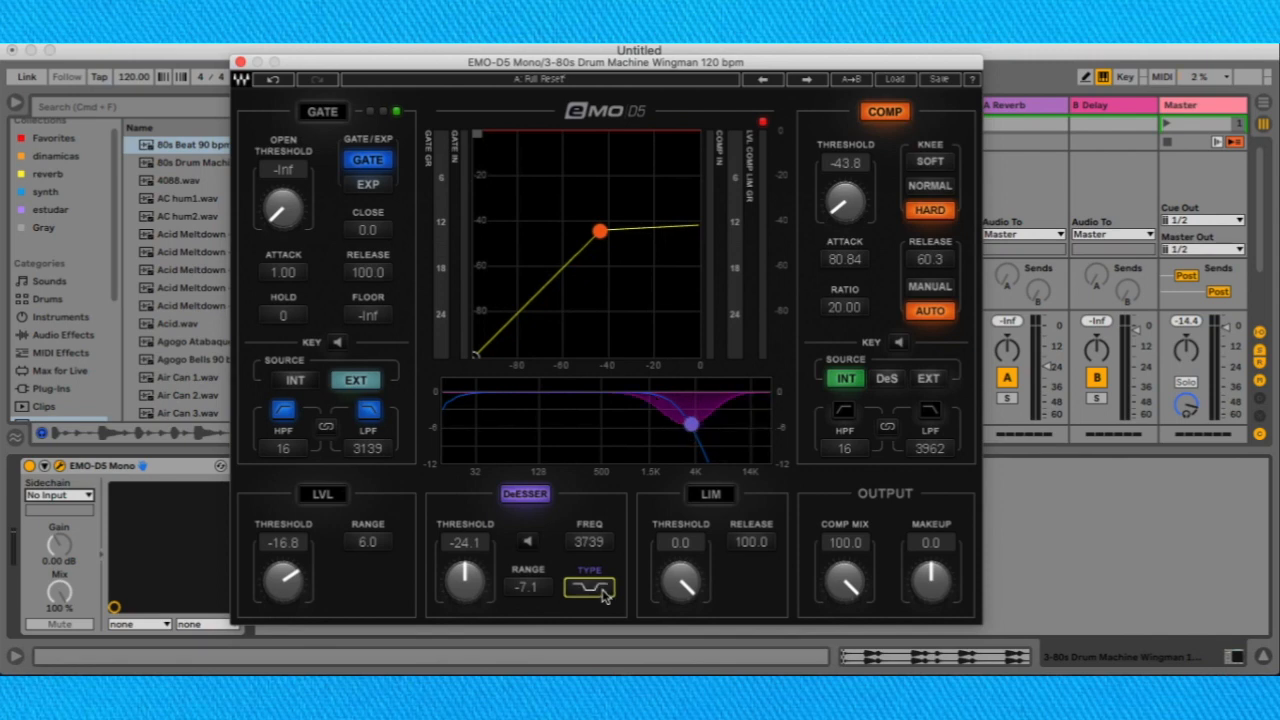
{"action": "left_click", "coordinate": [603, 594]}
{"action": "mouse_move", "coordinate": [517, 595]}
{"action": "left_mouse_down"}
{"action": "mouse_move", "coordinate": [517, 560]}
{"action": "mouse_move", "coordinate": [517, 615]}
{"action": "mouse_move", "coordinate": [517, 578]}
{"action": "left_mouse_up"}
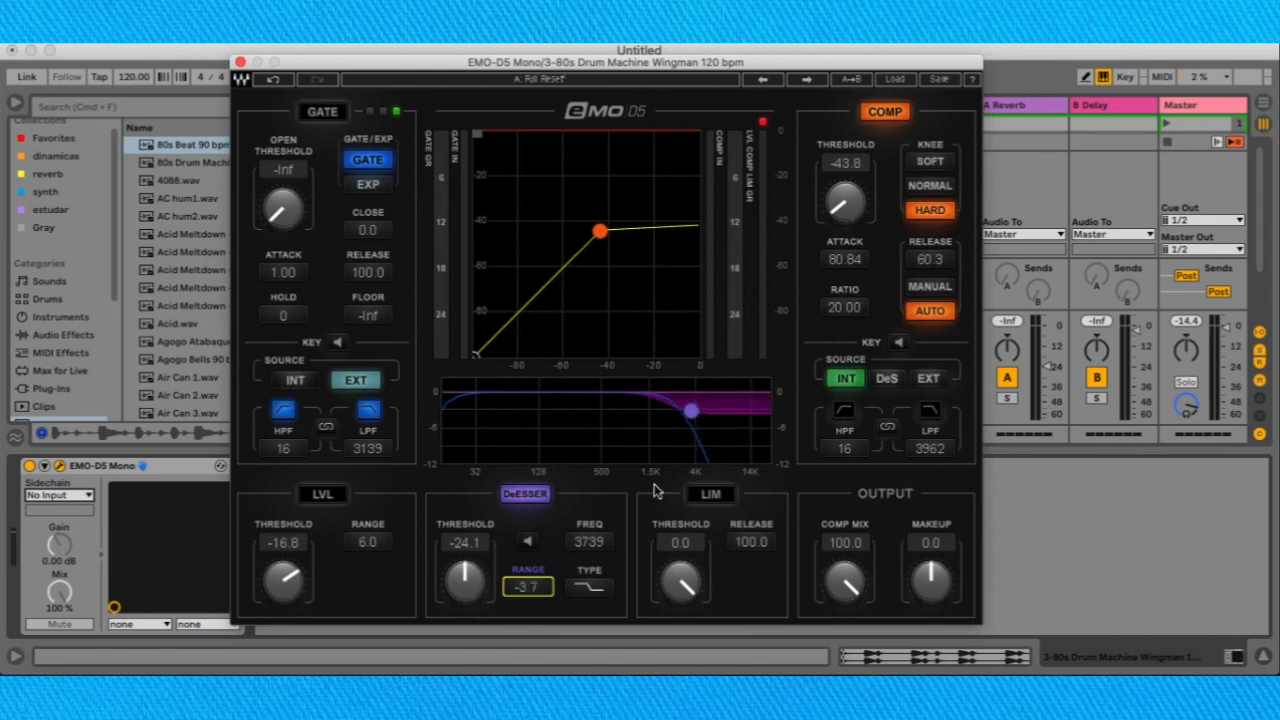
Turn on the limiter and select the compressor's ratio value.
{"action": "left_click", "coordinate": [708, 497]}
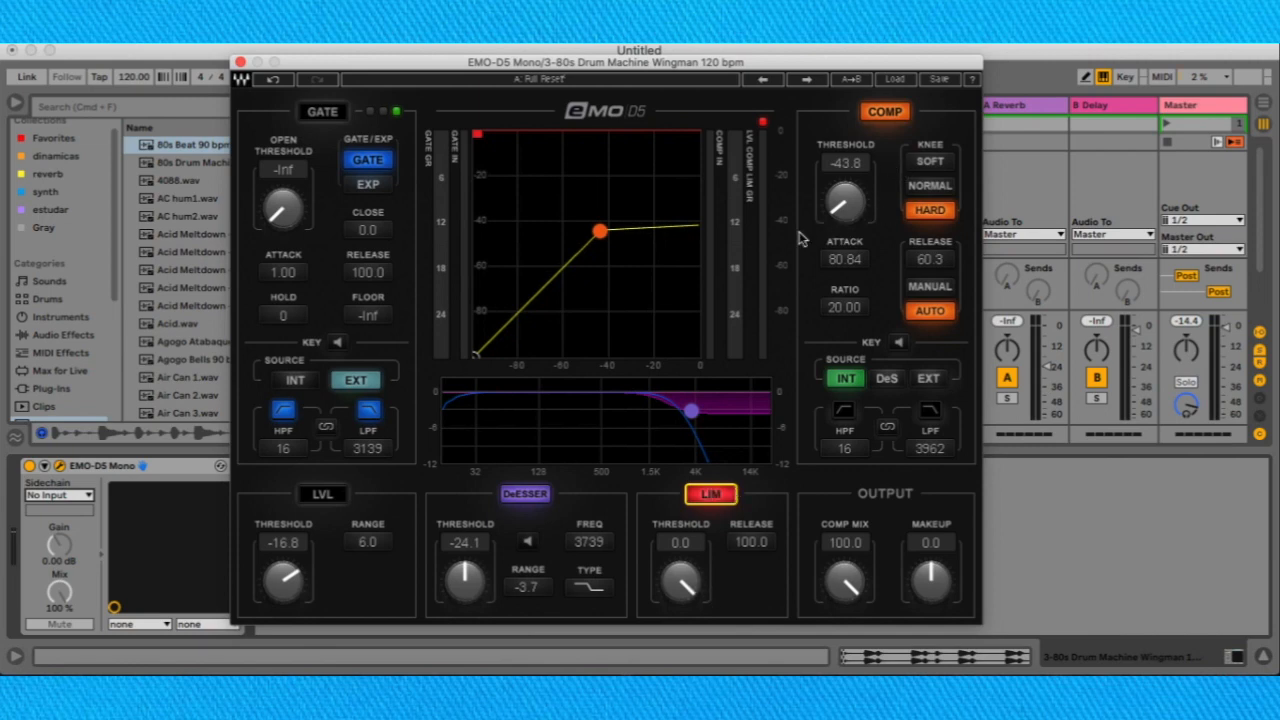
{"action": "left_click", "coordinate": [844, 307]}
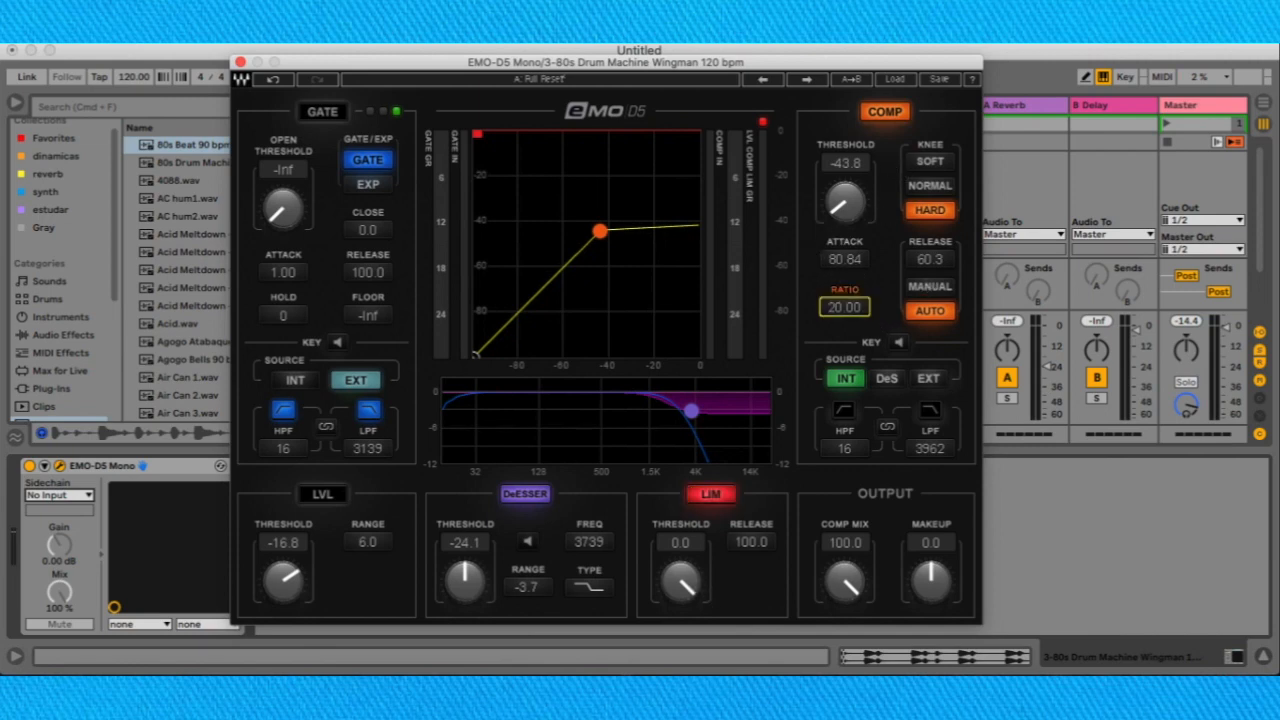
Set the compressor's ratio to 2.03, then sweep the limiter's threshold and return it to 0.0.
{"action": "type", "text": "1"}
{"action": "key", "text": "Return"}
{"action": "left_click_drag", "start_coordinate": [844, 307], "coordinate": [842, 283]}
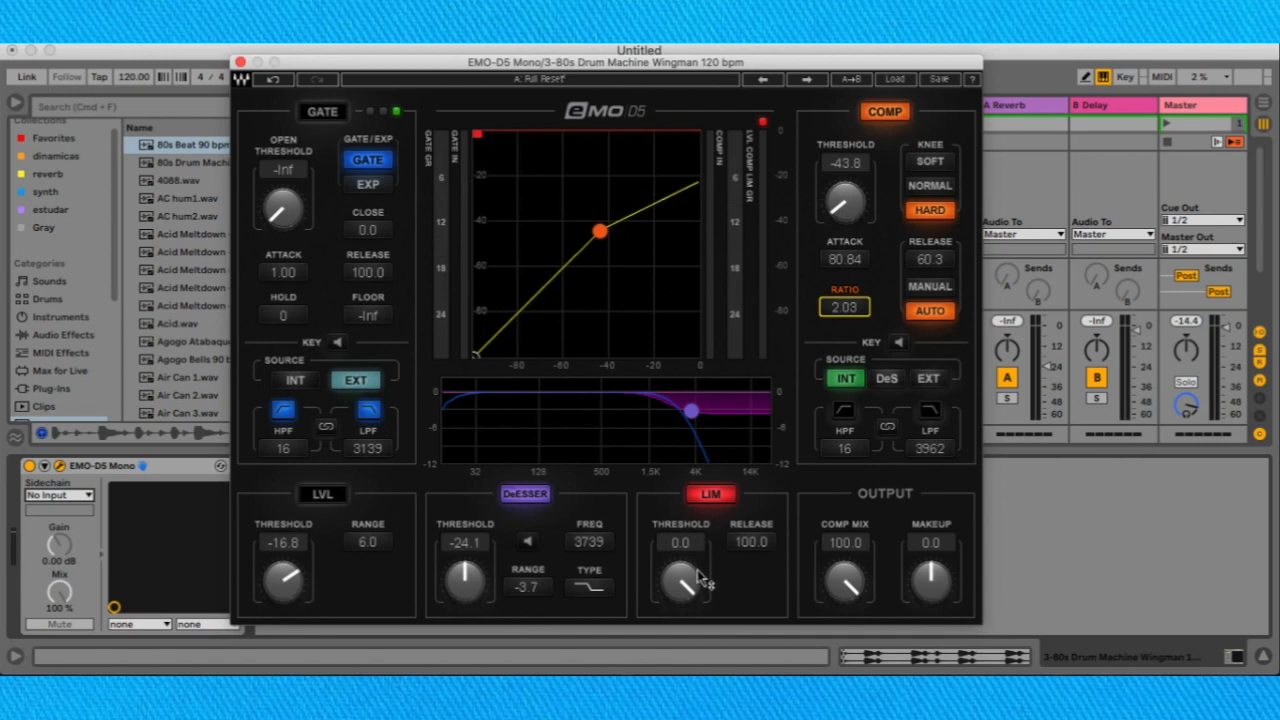
{"action": "left_click_drag", "start_coordinate": [680, 582], "coordinate": [744, 440]}
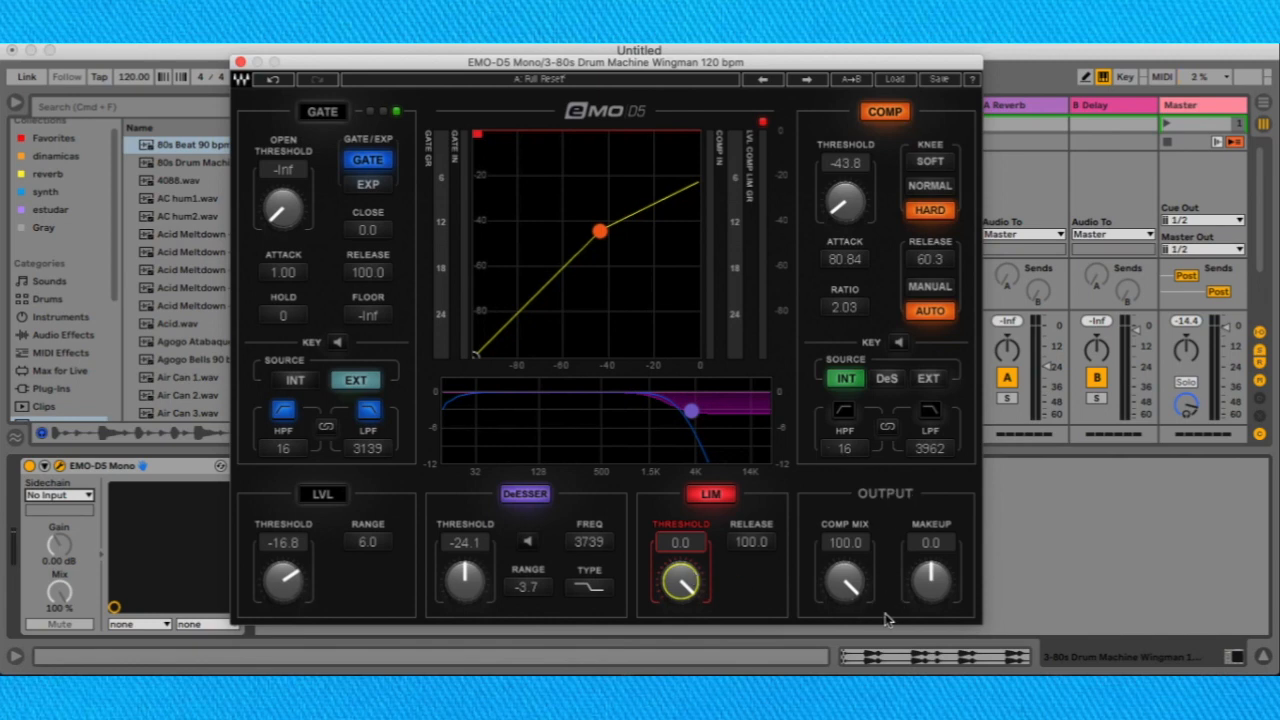
Set the output section's comp mix to 50.3 and the makeup gain to 4.8.
{"action": "mouse_move", "coordinate": [848, 588]}
{"action": "left_mouse_down"}
{"action": "mouse_move", "coordinate": [848, 630]}
{"action": "mouse_move", "coordinate": [847, 591]}
{"action": "left_mouse_up"}
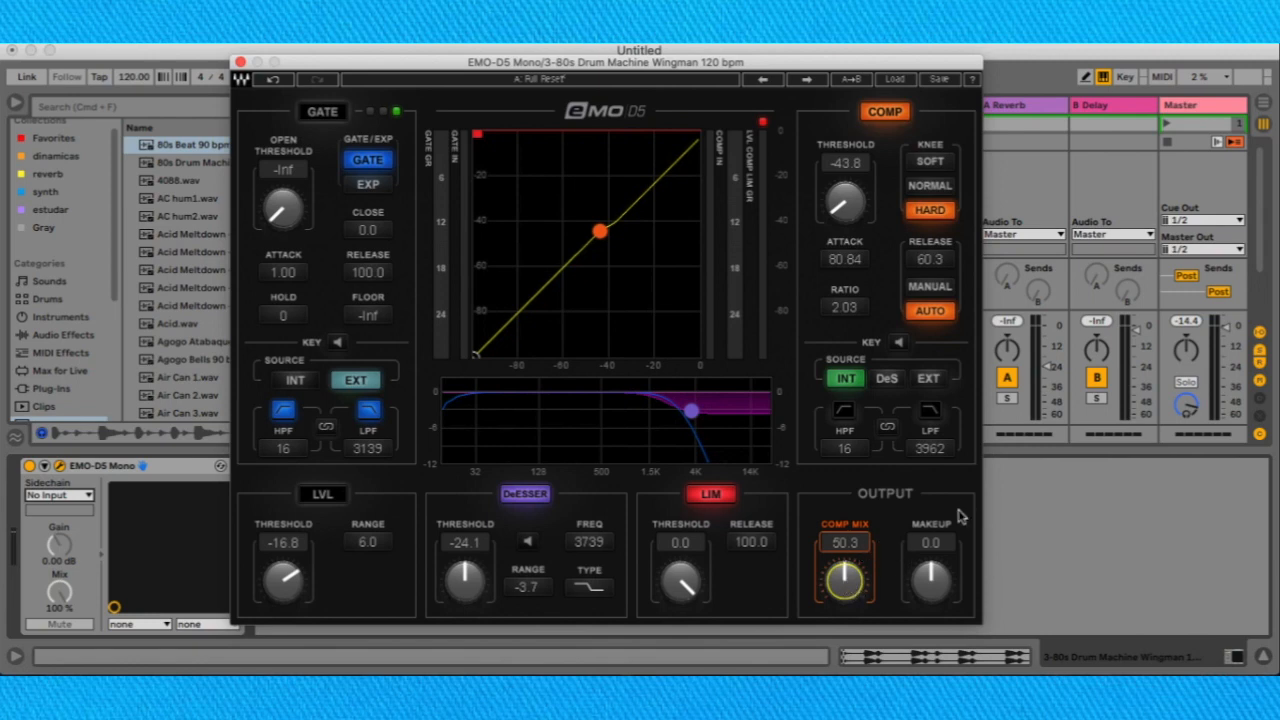
{"action": "left_click_drag", "start_coordinate": [930, 578], "coordinate": [876, 612]}
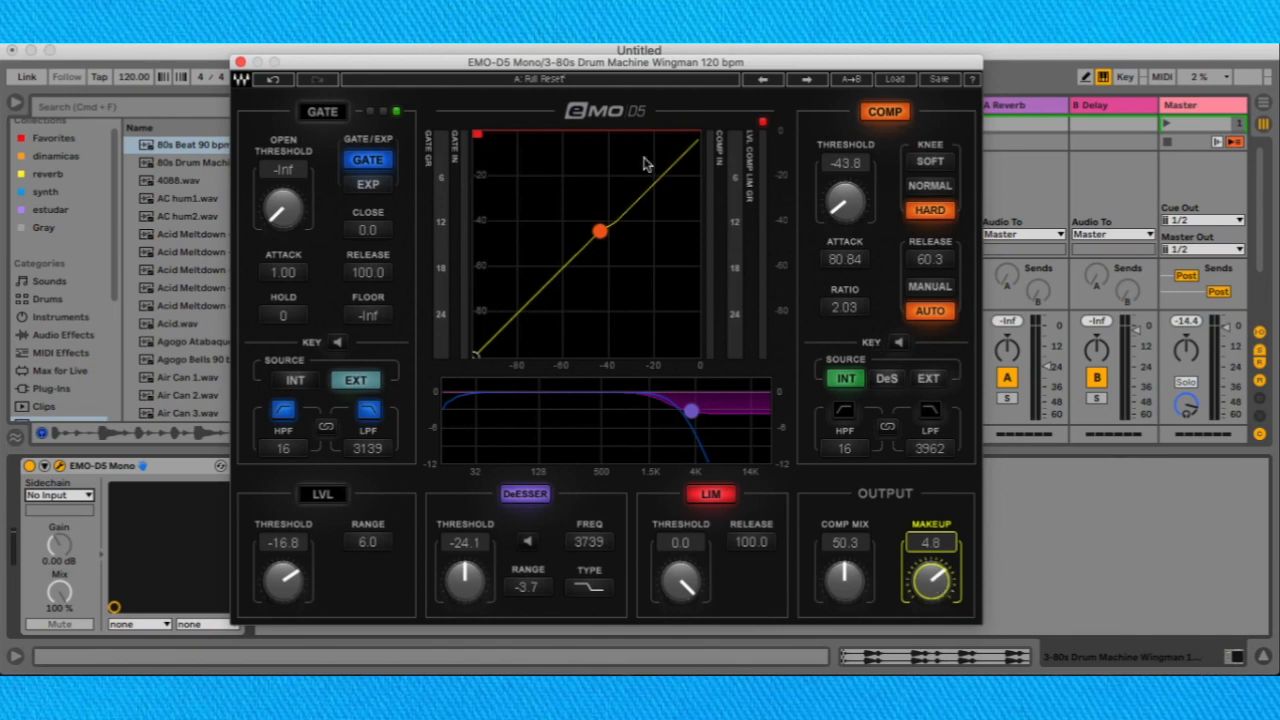
{"action": "left_click_drag", "start_coordinate": [570, 66], "coordinate": [626, 63]}
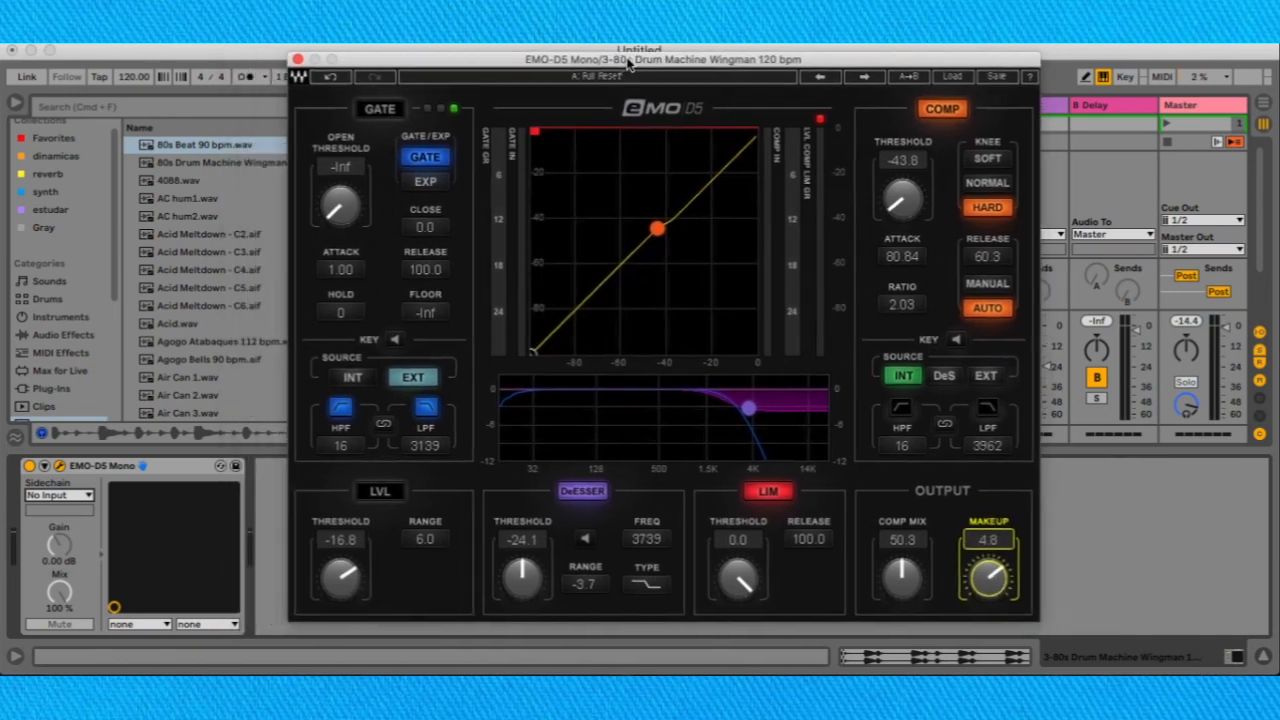
{"action": "left_click_drag", "start_coordinate": [462, 63], "coordinate": [412, 68]}
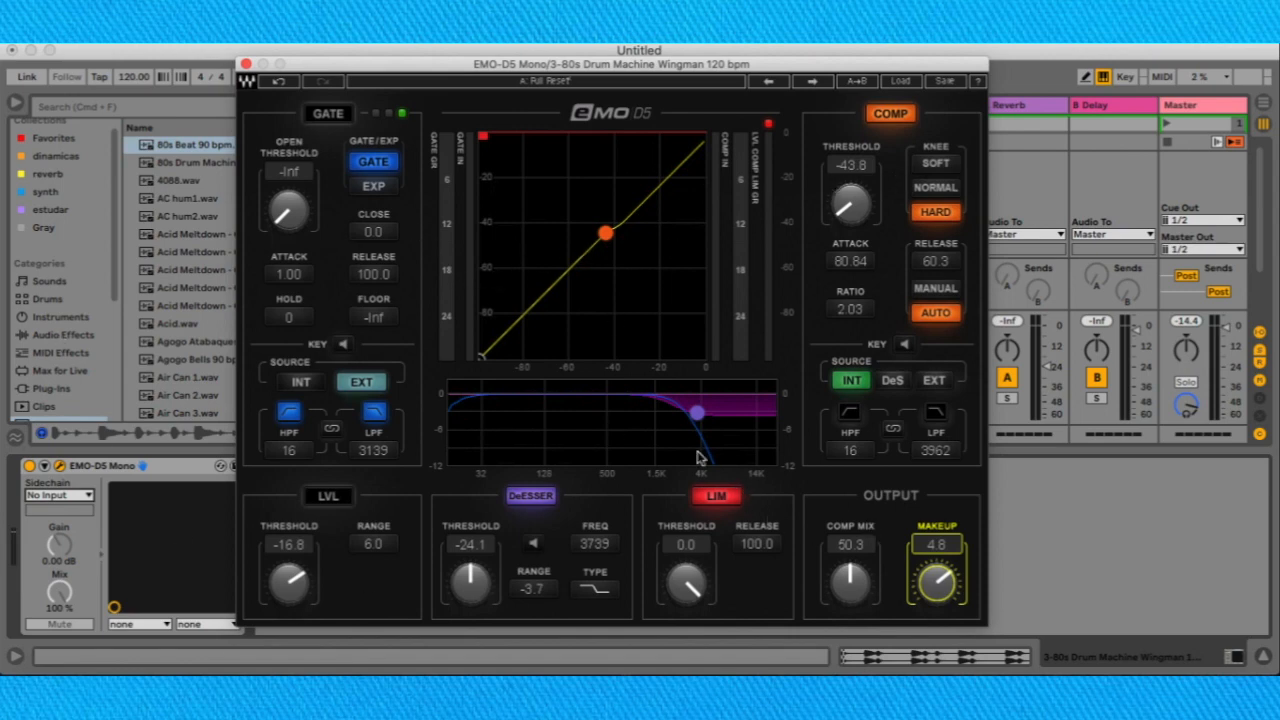
{"action": "left_click_drag", "start_coordinate": [480, 75], "coordinate": [428, 63]}
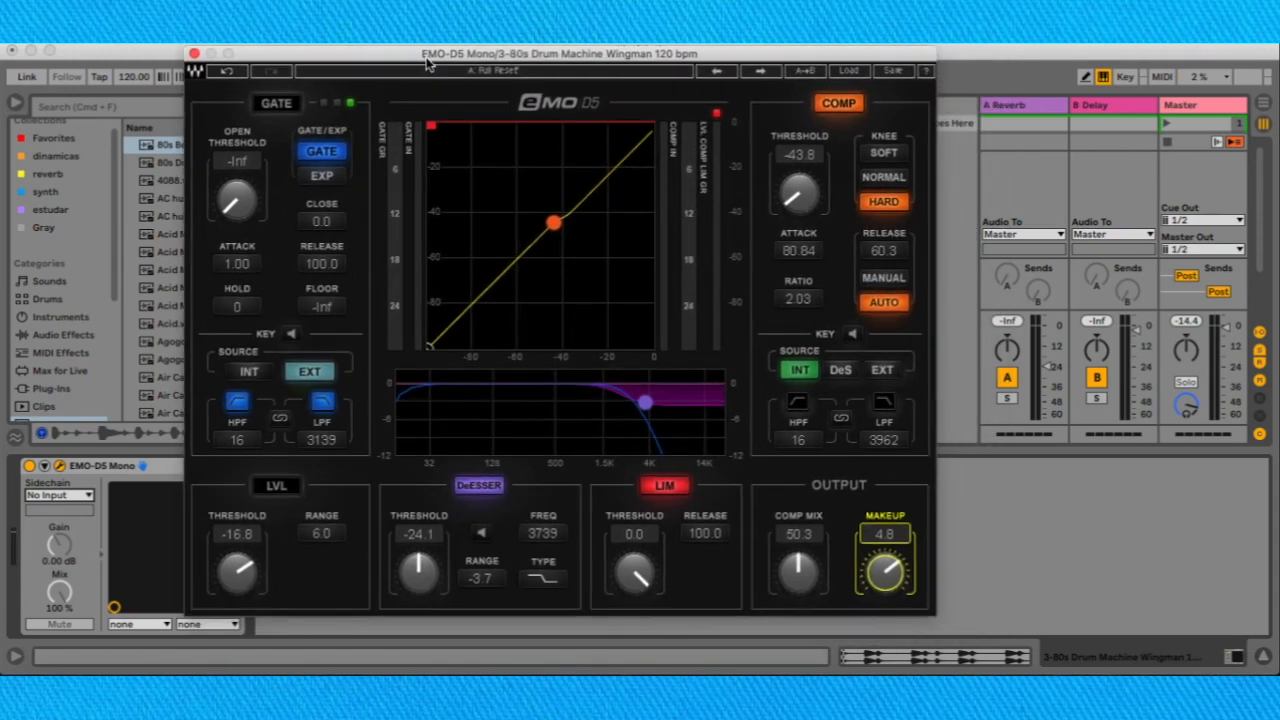